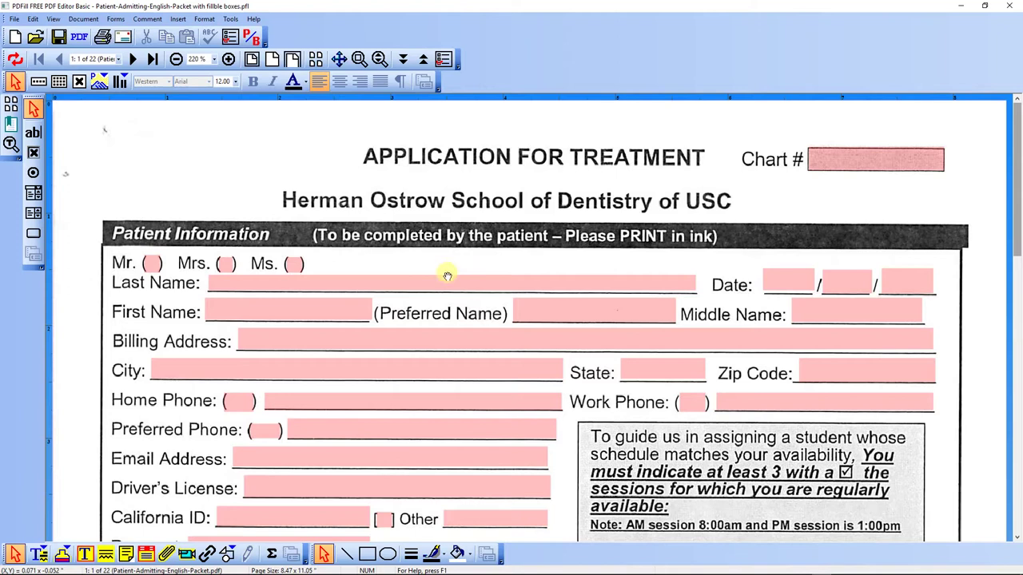
- Scroll down to the Ethnicity section and look at the Other checkbox field's options without changing them
click(283, 279)
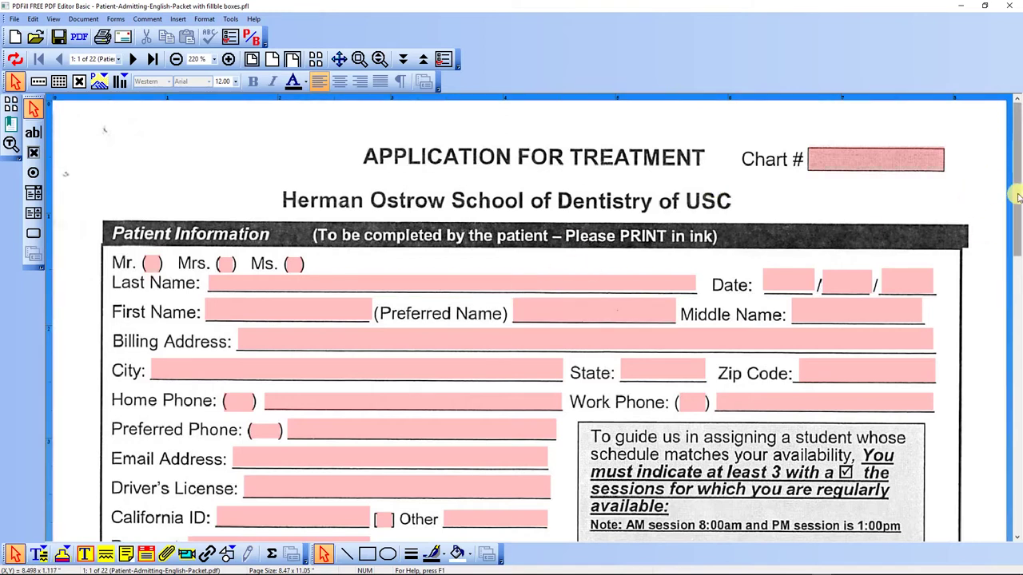
drag(1018, 196, 988, 511)
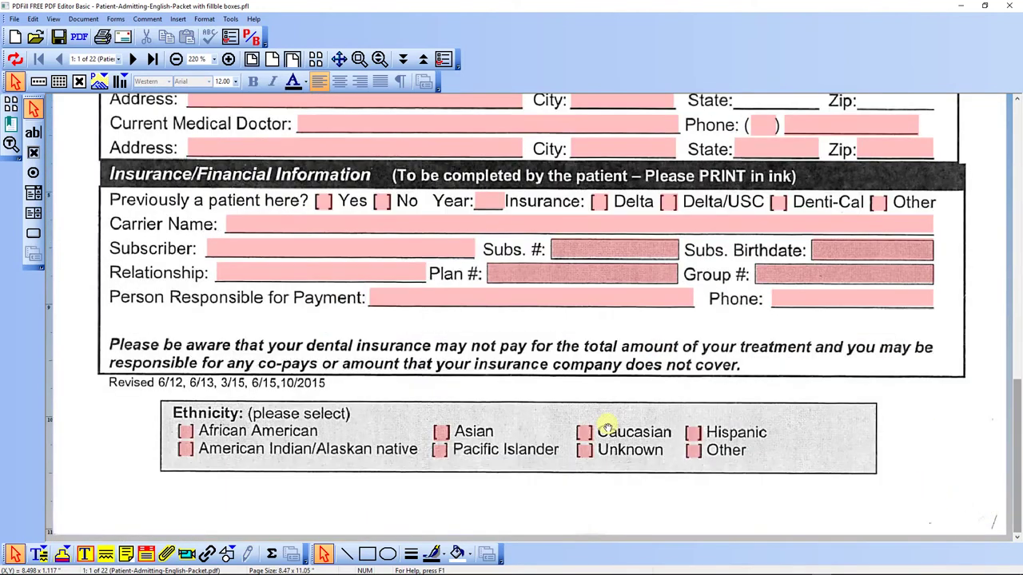
right_click(693, 450)
click(710, 435)
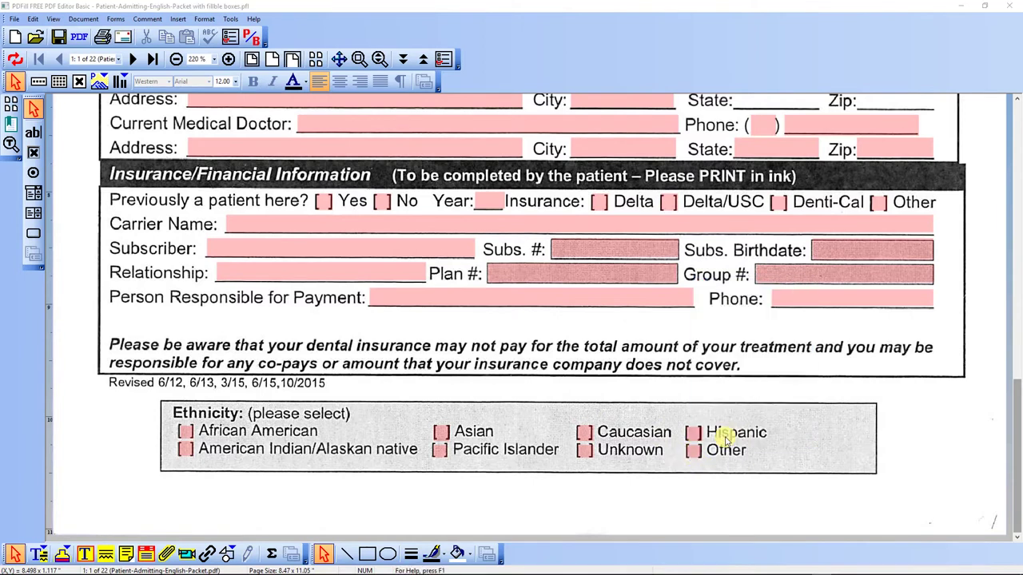
click(472, 372)
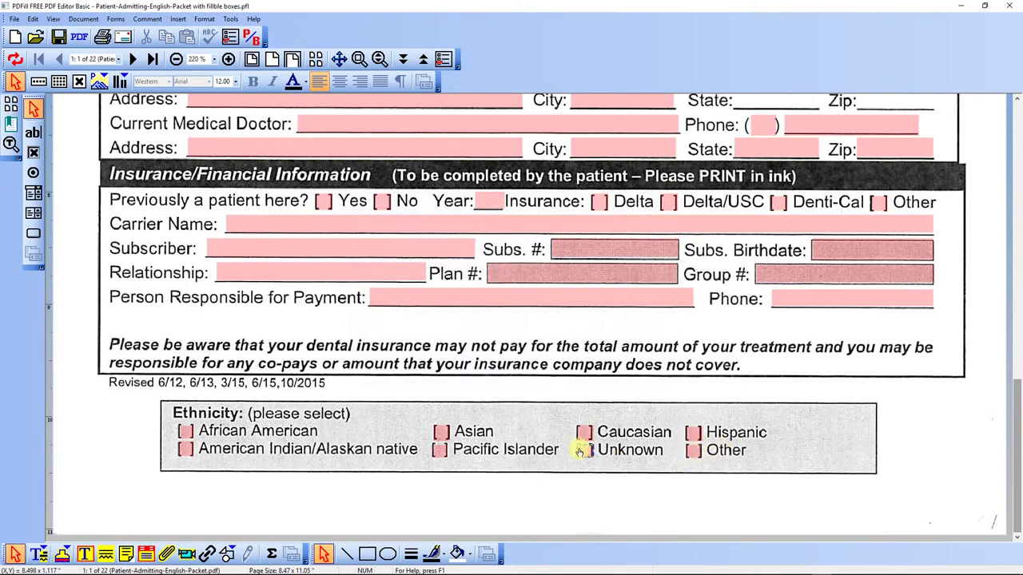
- Delete the Other checkbox field from the Ethnicity section
click(693, 452)
key(Delete)
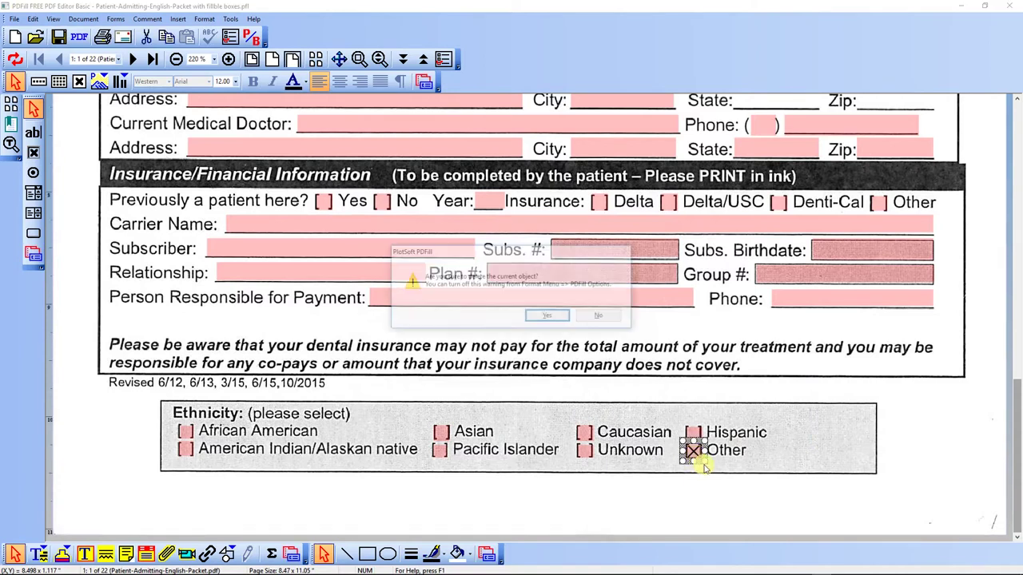
click(599, 317)
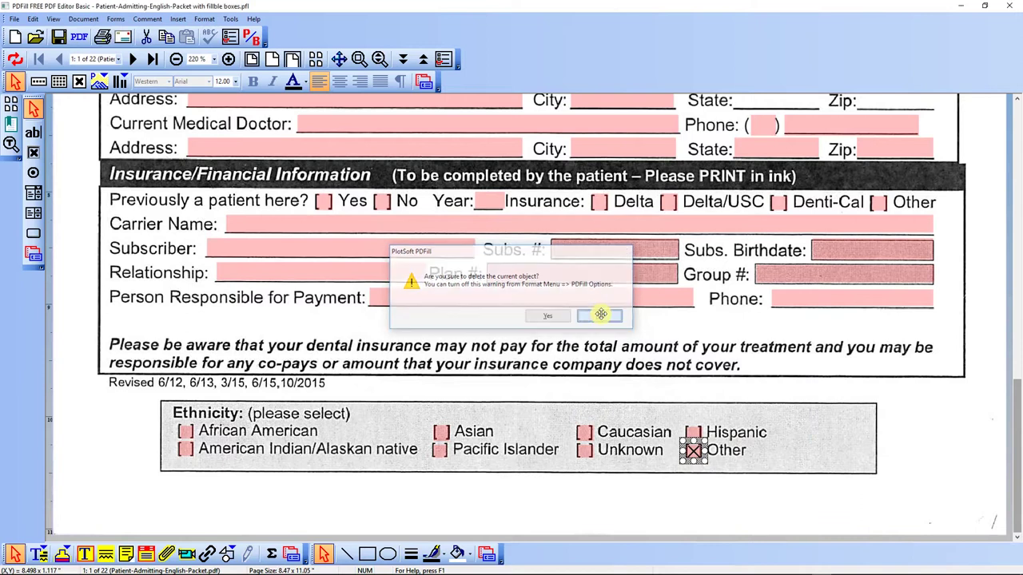
click(729, 482)
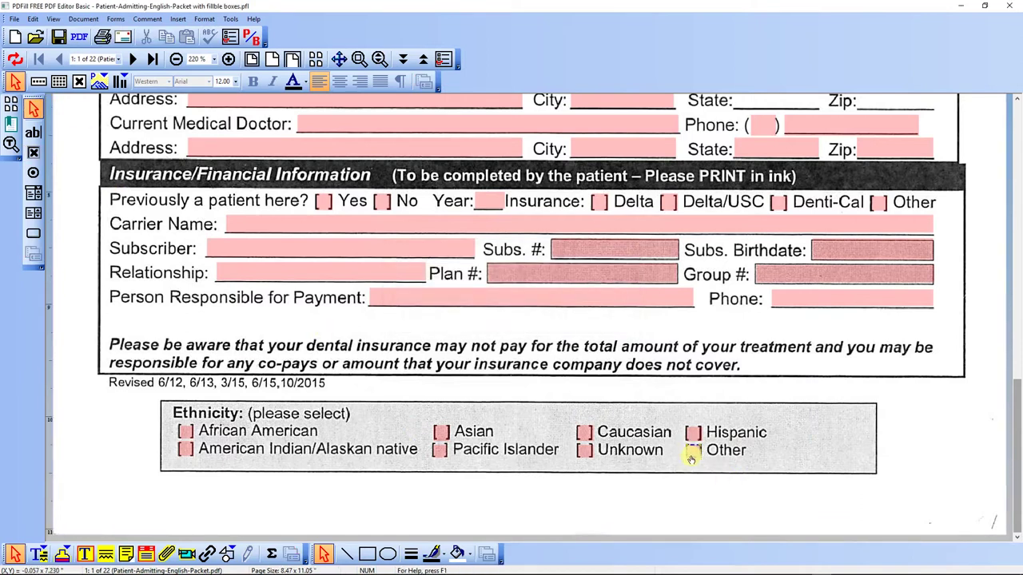
click(692, 451)
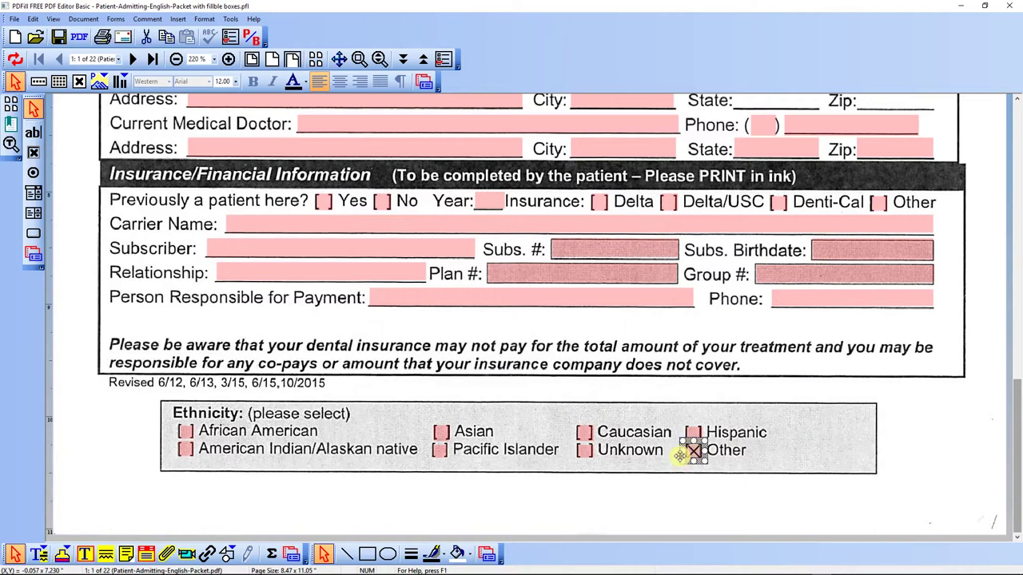
key(Delete)
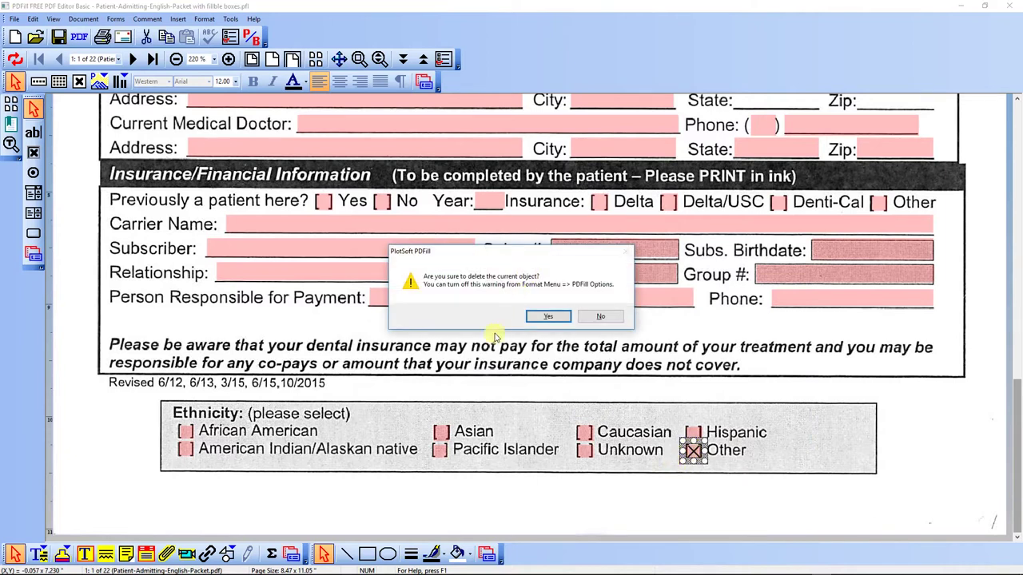
click(548, 317)
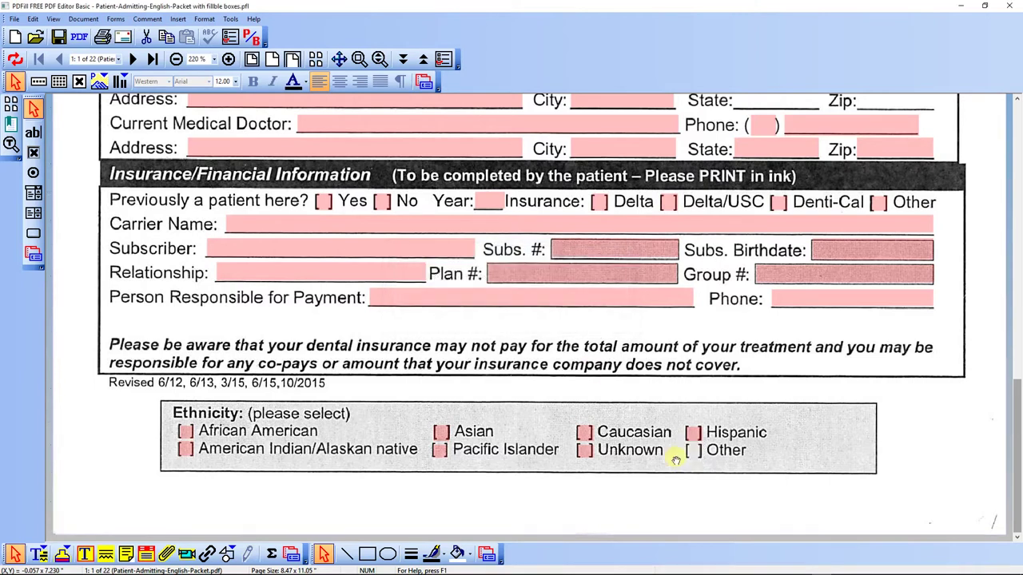
- Delete the Unknown and Pacific Islander checkbox fields, confirming each deletion
click(590, 457)
key(Delete)
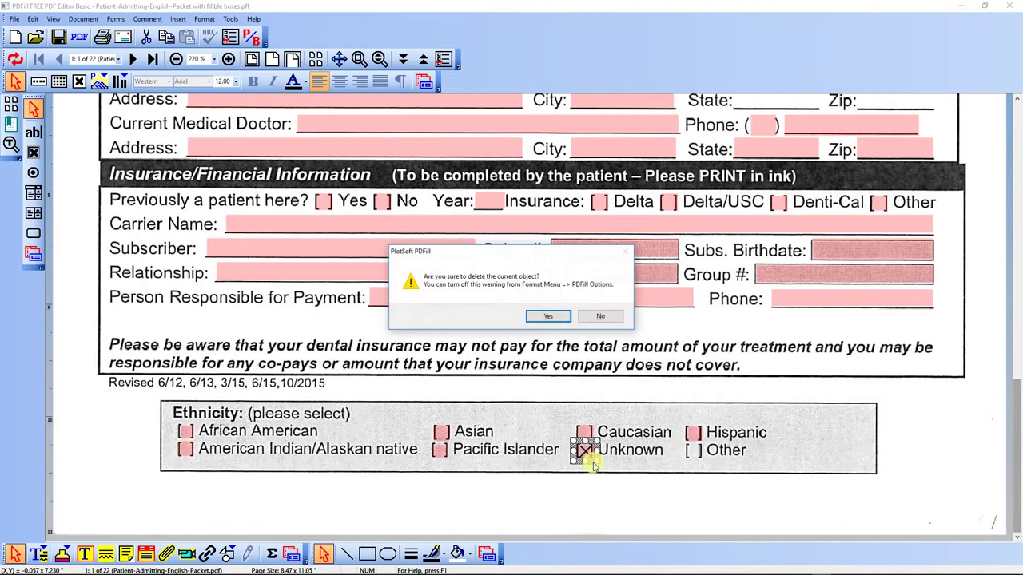
click(550, 314)
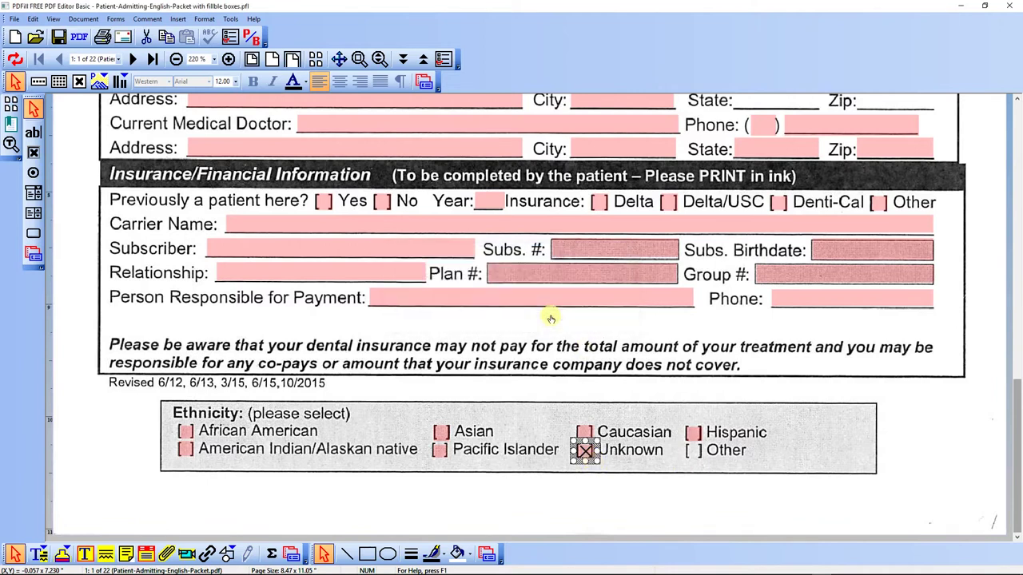
click(441, 456)
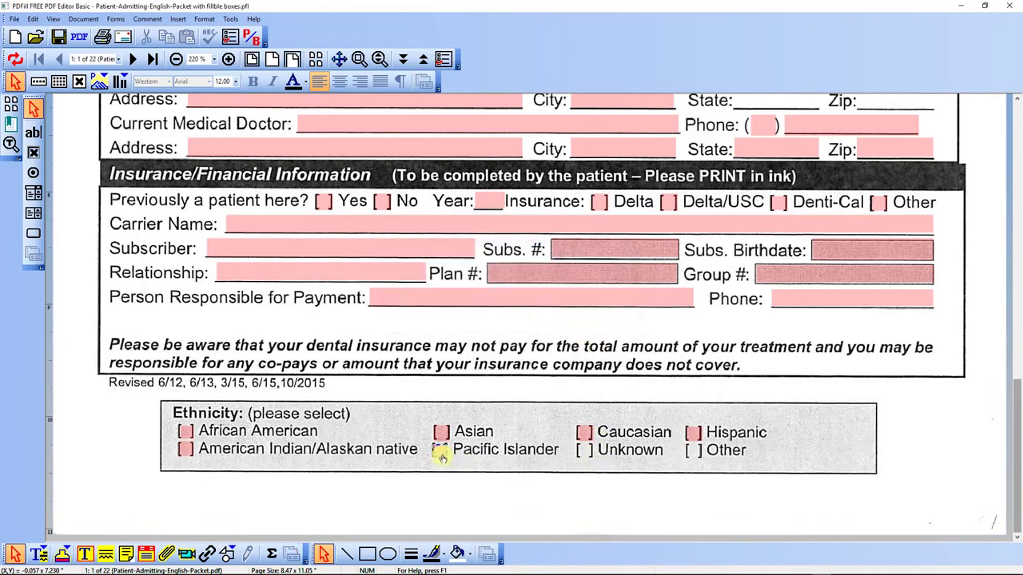
click(441, 457)
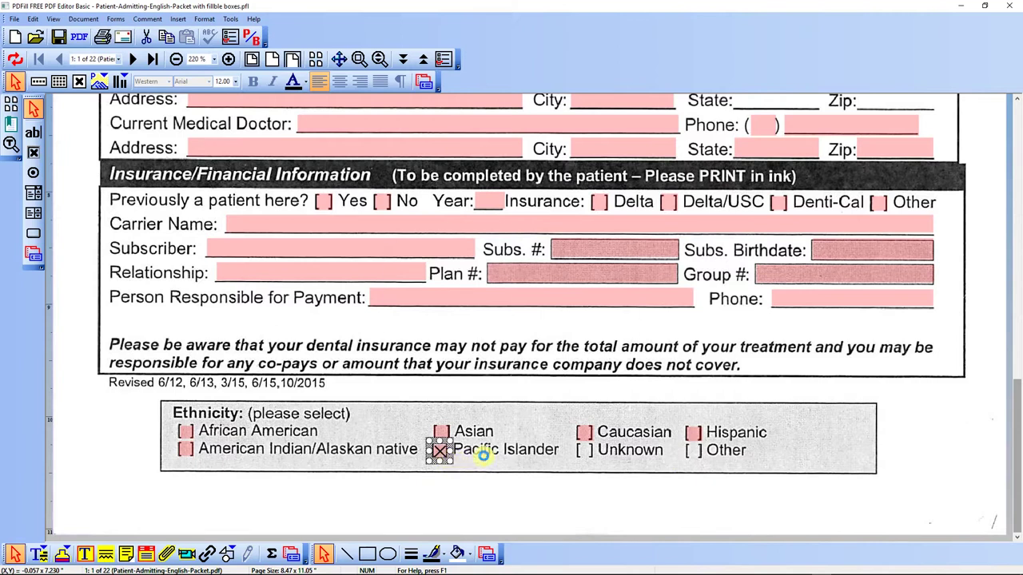
key(Delete)
key(Return)
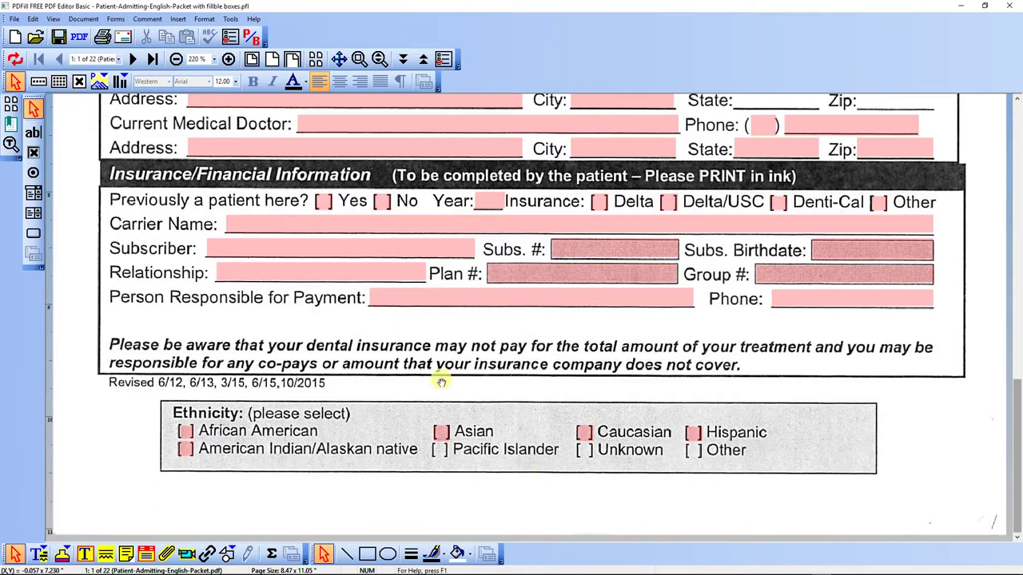
- Delete the existing Person Responsible for Payment field
click(464, 302)
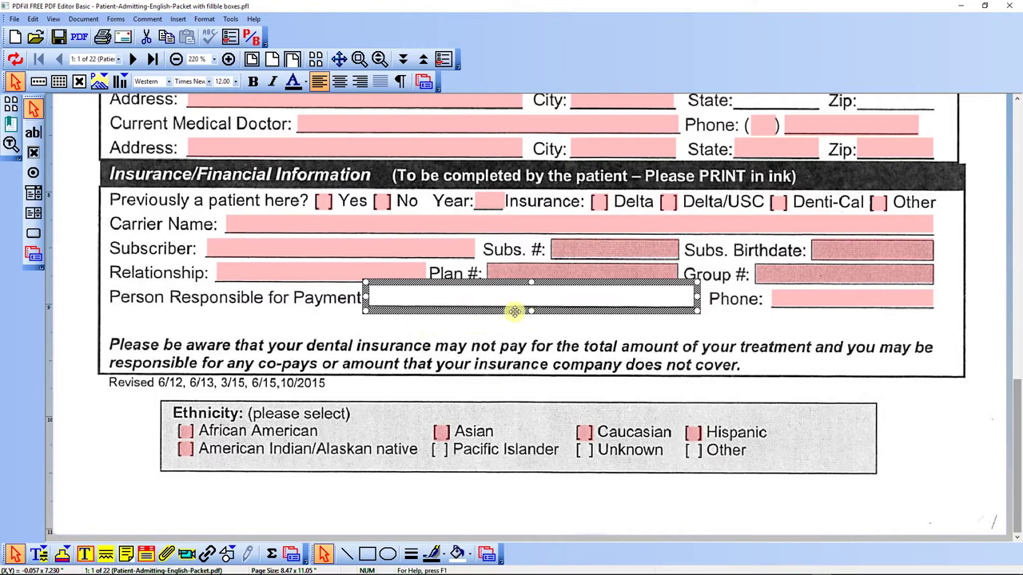
key(Delete)
click(548, 315)
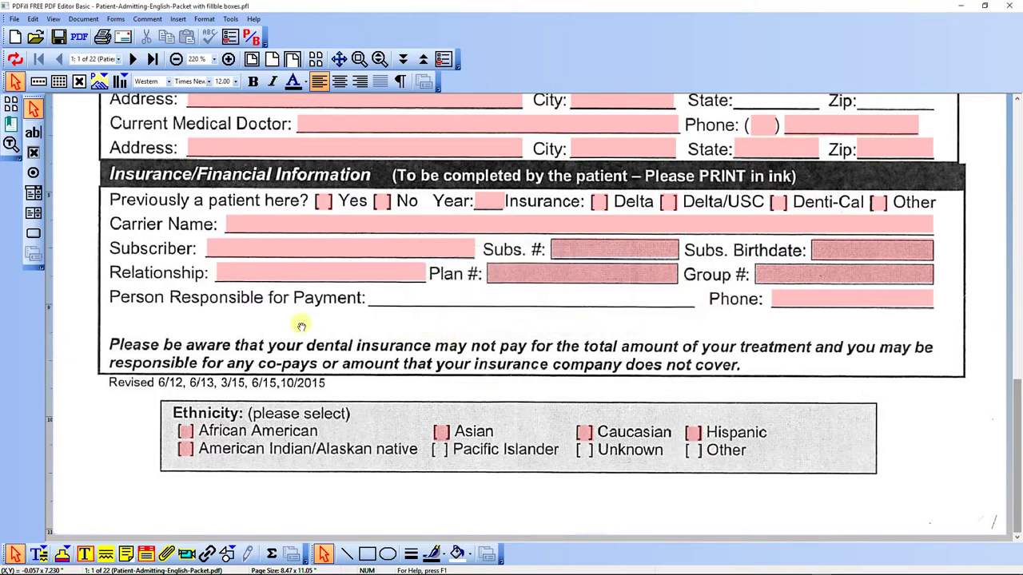
click(359, 247)
click(458, 297)
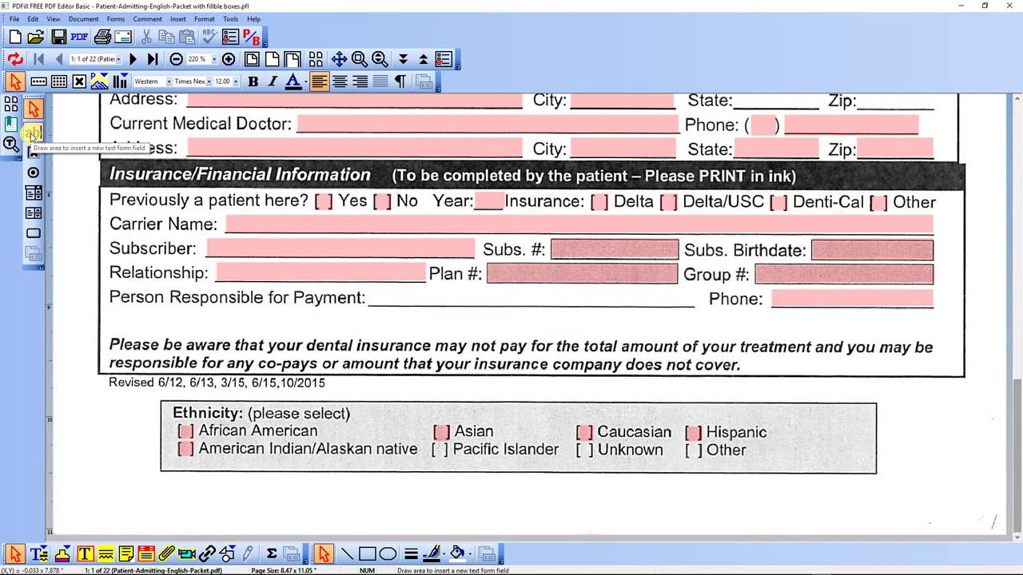
- Draw a new text field after Payment:, before Phone, with font size 12
click(35, 131)
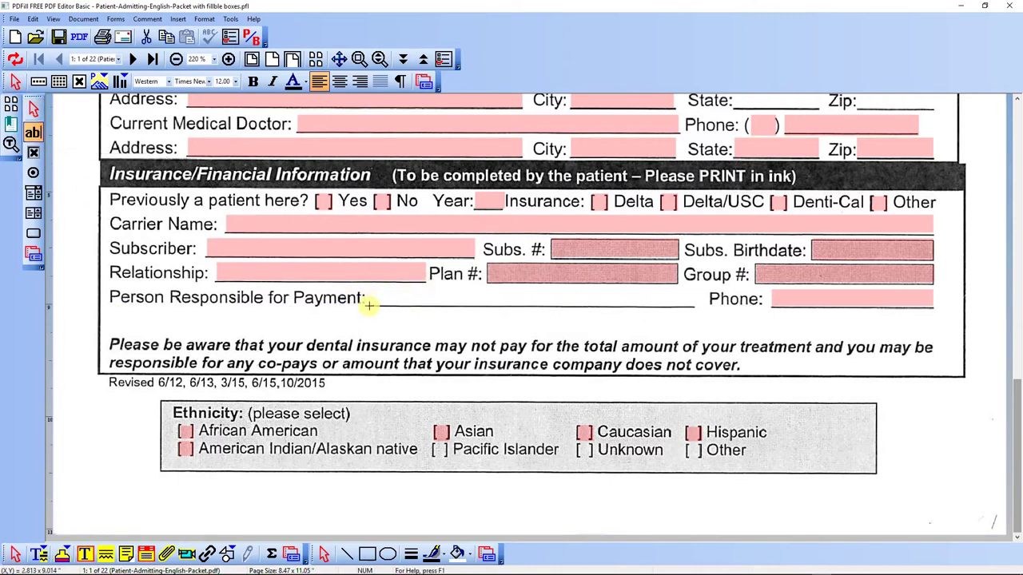
drag(368, 305, 694, 293)
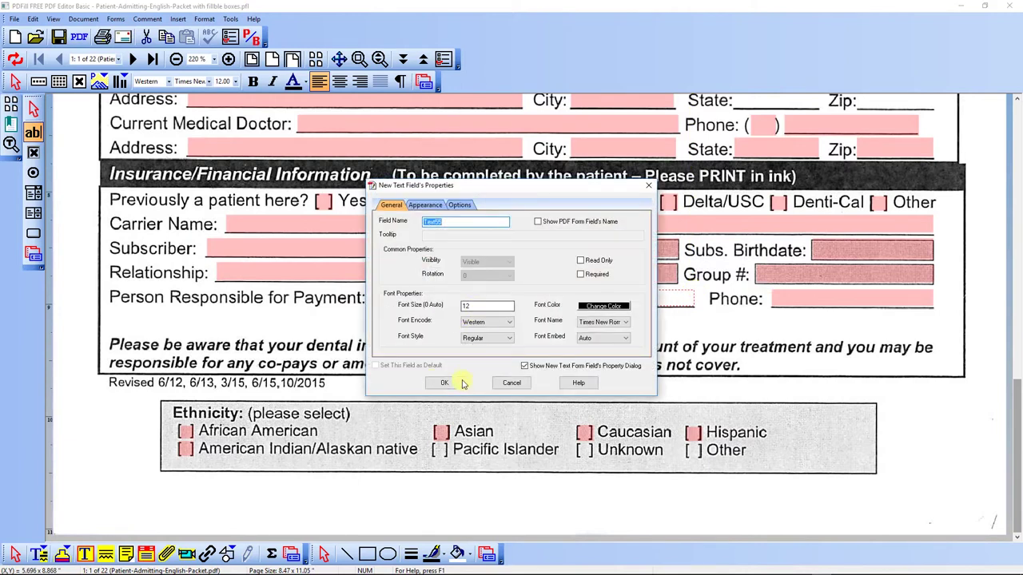
click(470, 303)
text(12)
click(445, 384)
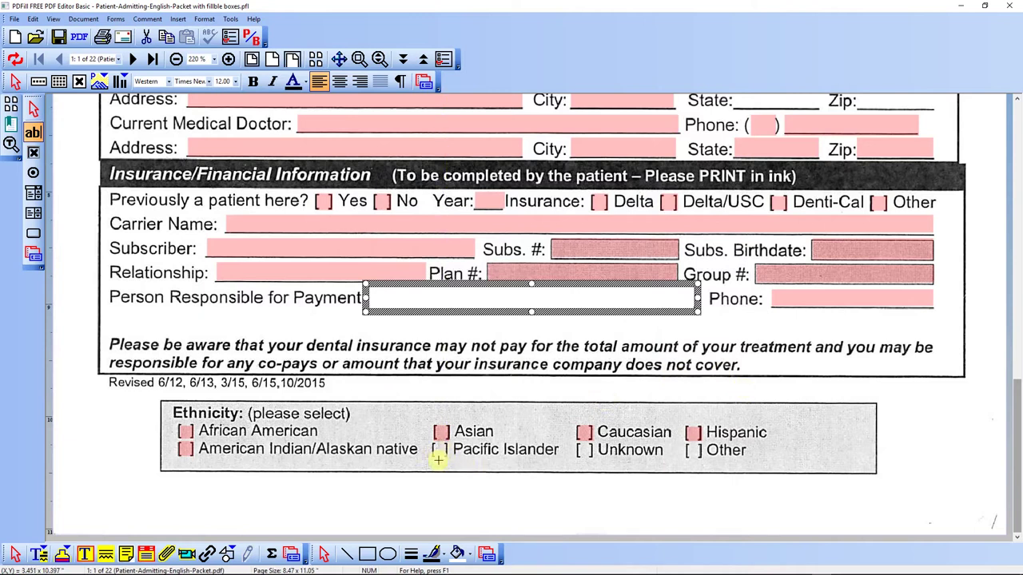
- Draw new checkbox fields over the Pacific Islander, Unknown and Other boxes
click(34, 153)
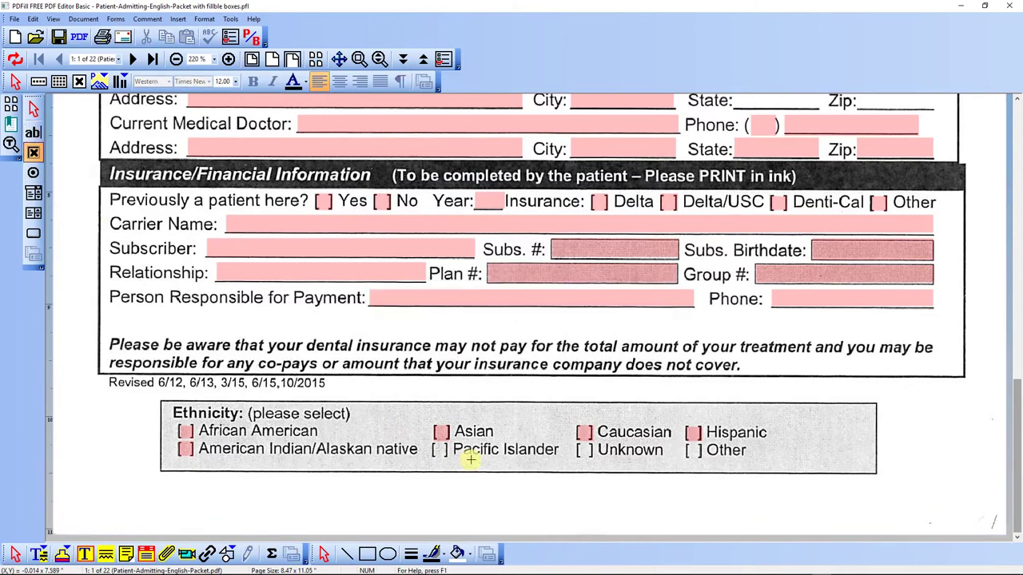
drag(431, 445, 446, 457)
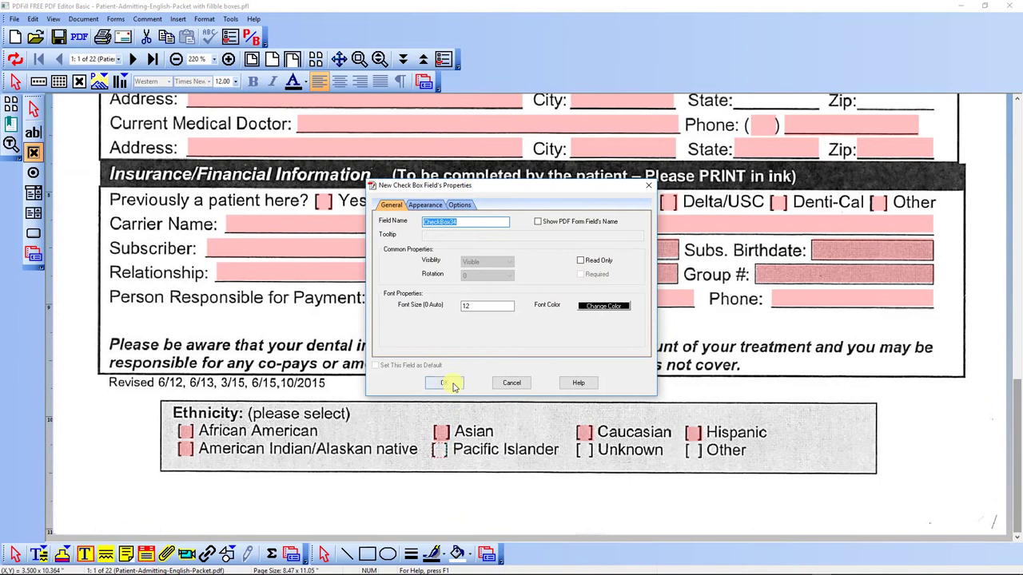
click(450, 383)
drag(578, 445, 591, 462)
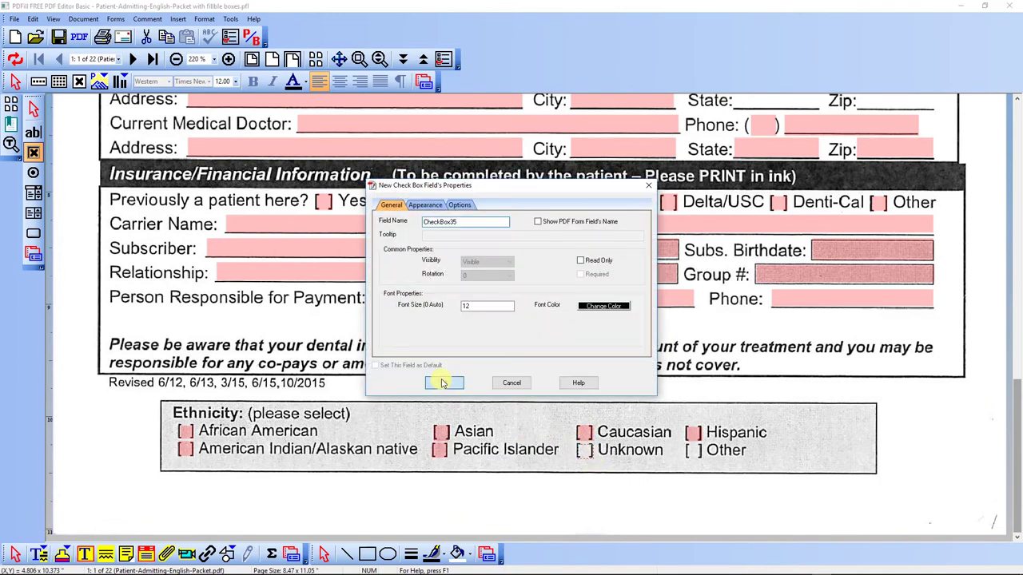
click(445, 381)
drag(687, 445, 703, 463)
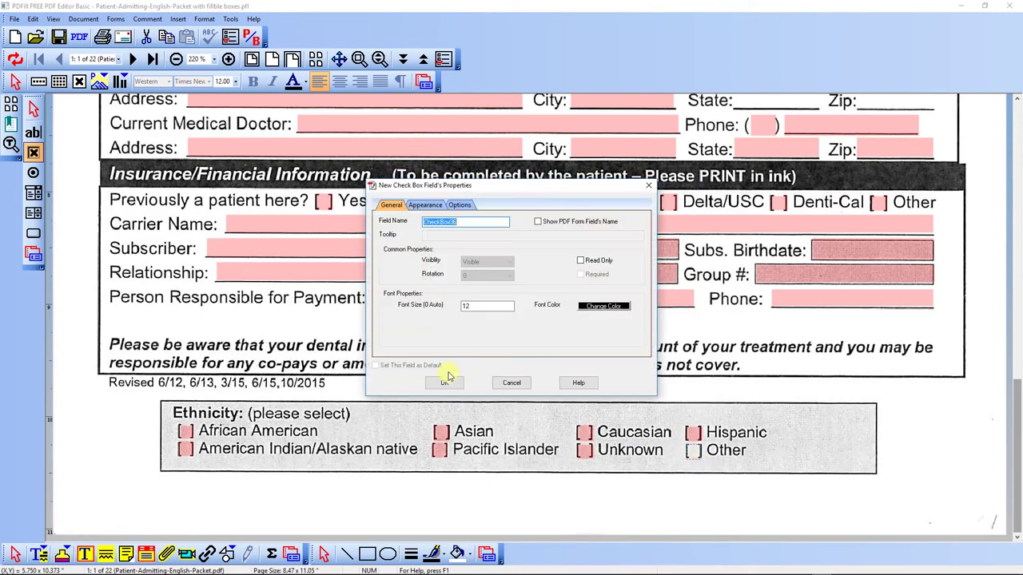
click(448, 380)
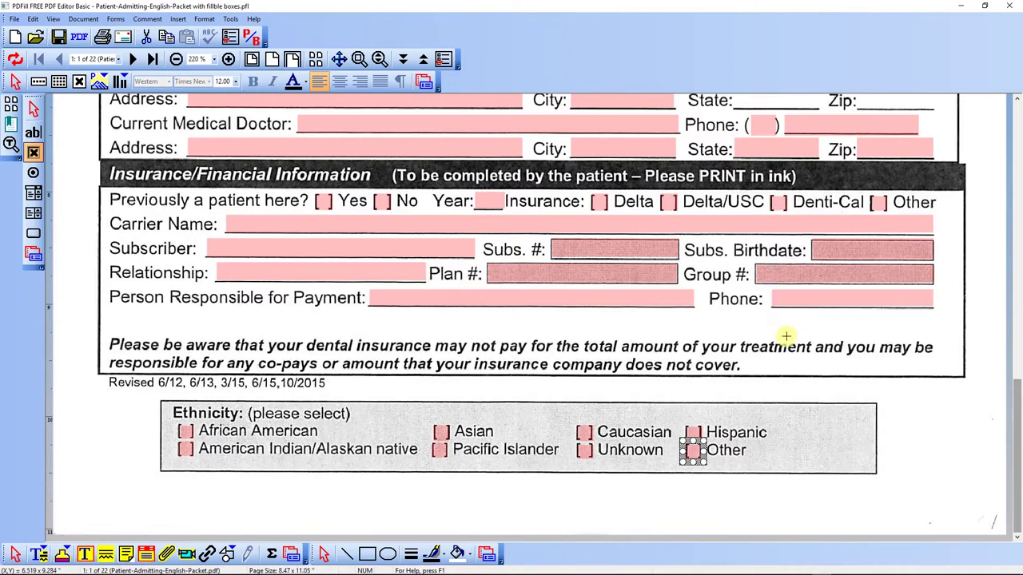
click(913, 462)
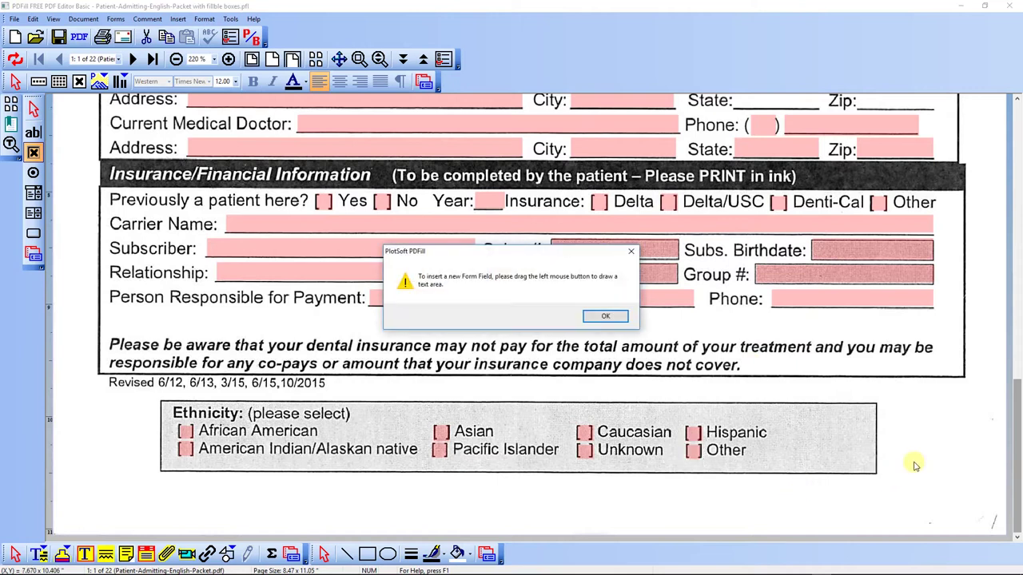
- Dismiss the field-drawing notices, return to the Select tool and scroll up to the form header
click(602, 316)
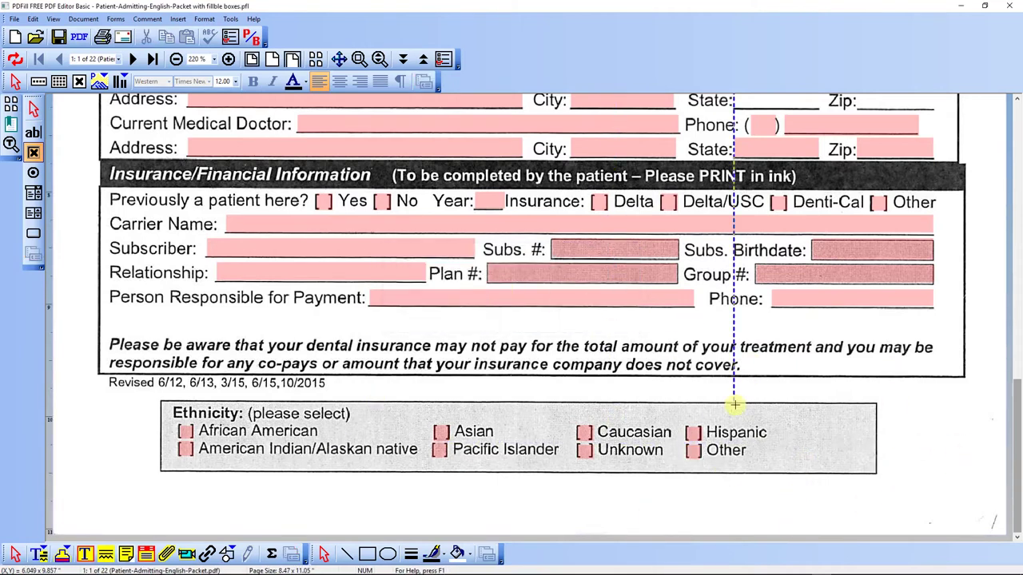
click(700, 391)
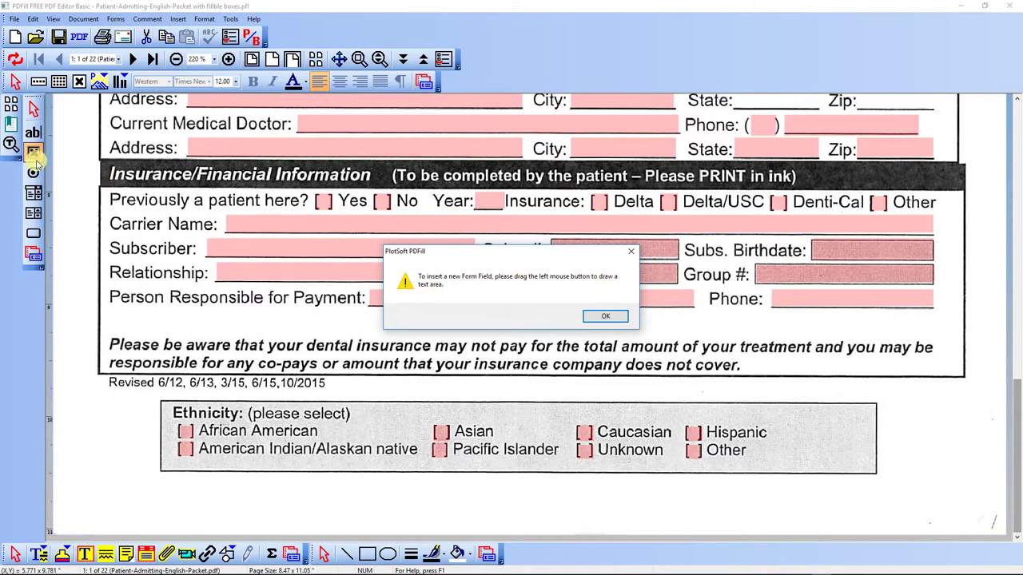
click(609, 317)
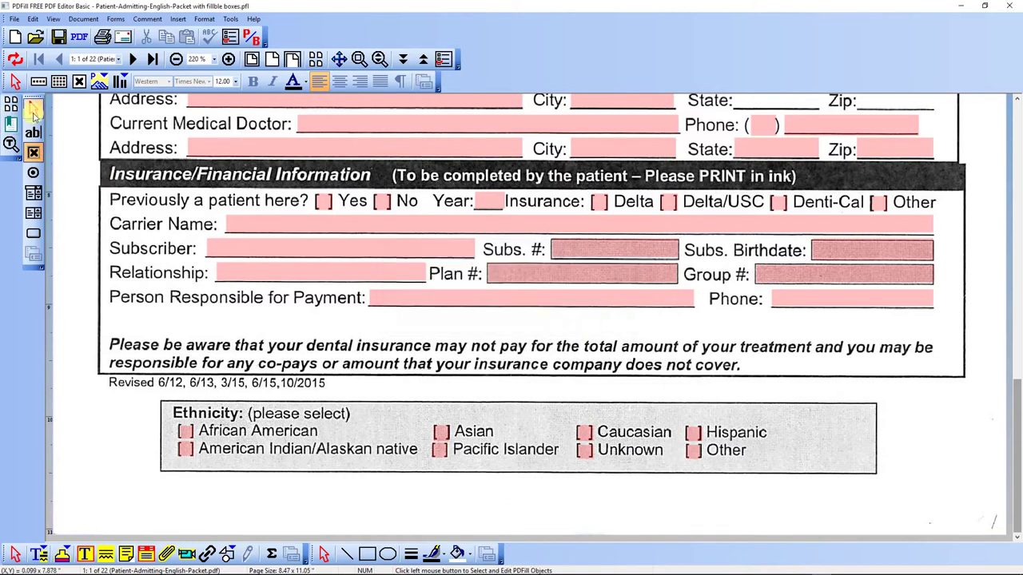
click(35, 109)
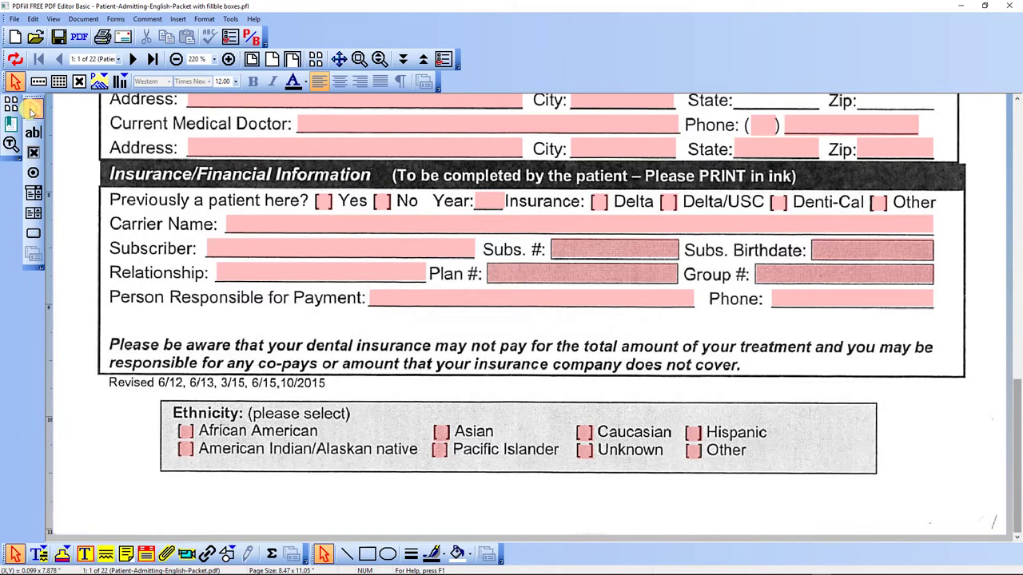
click(33, 111)
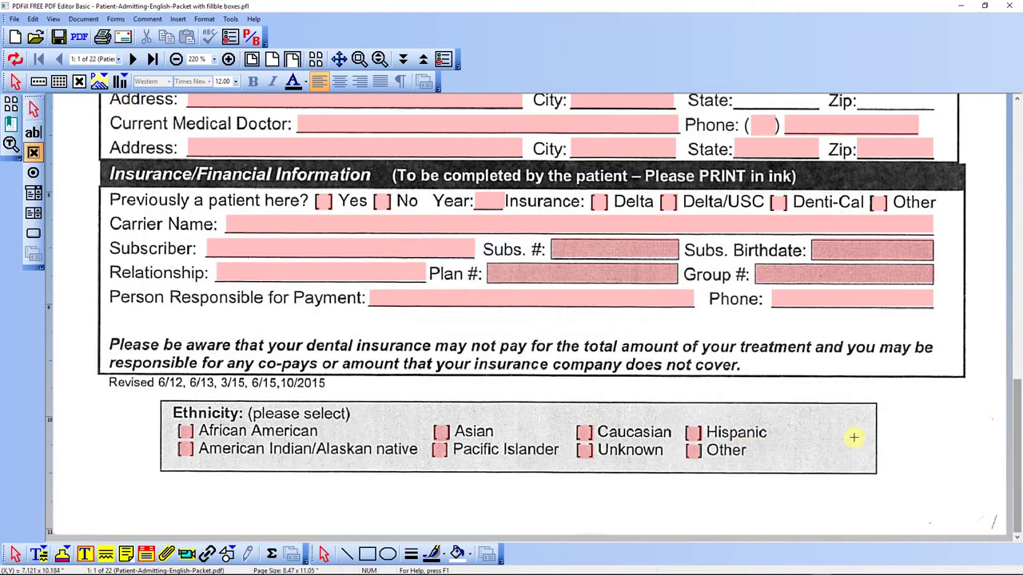
drag(1016, 423, 1016, 152)
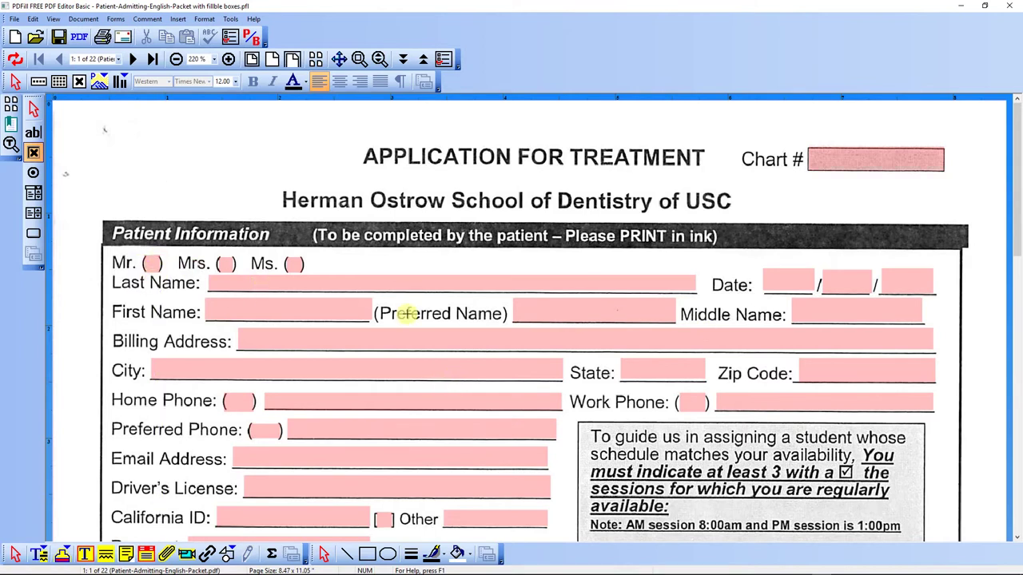
- Mark the Mr. box with an X check mark
scroll(591, 470, down, 10)
scroll(543, 431, up, 10)
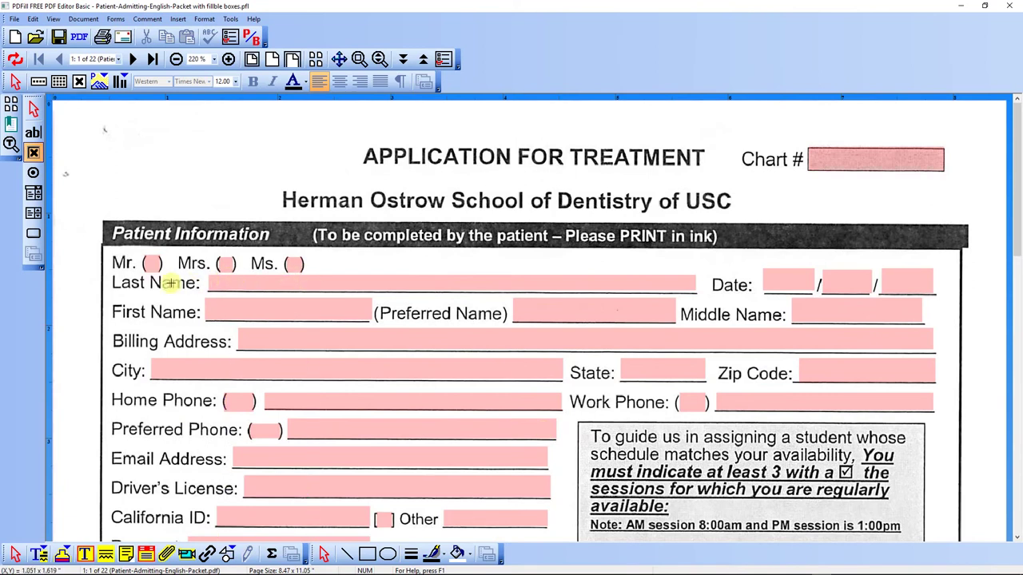
click(79, 83)
click(152, 263)
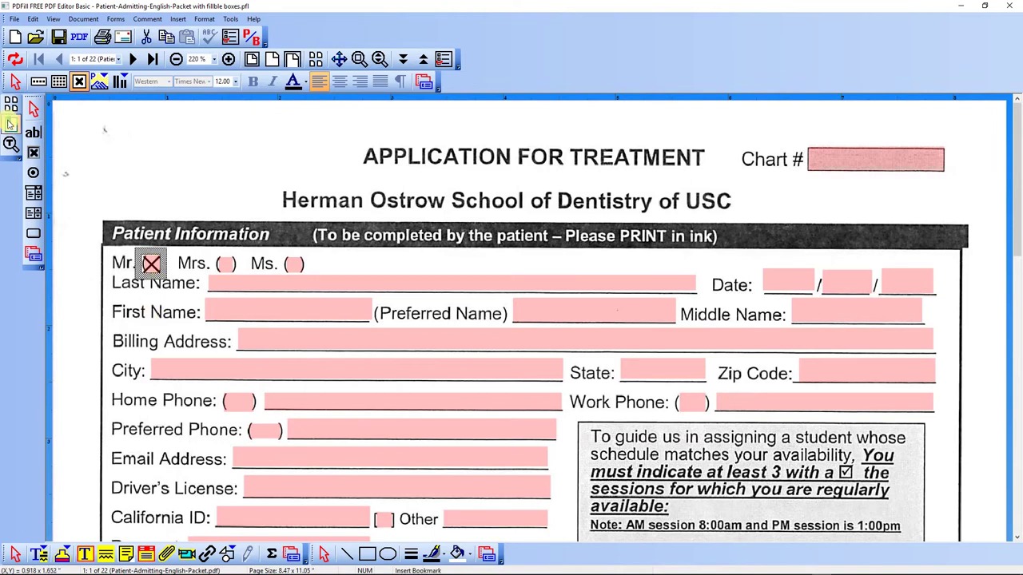
- Add the patient's last name as text on the Last Name line
click(37, 83)
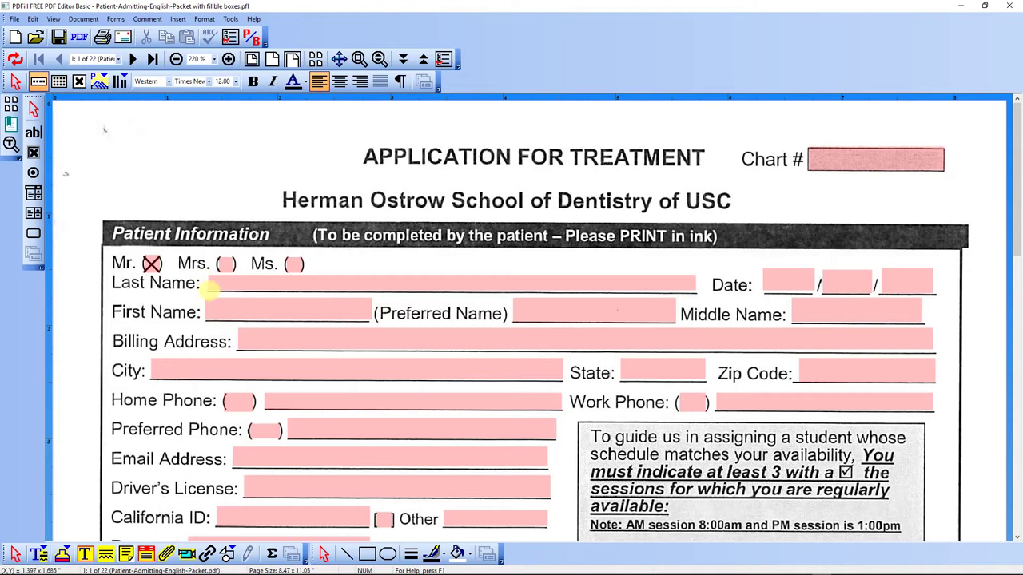
click(210, 290)
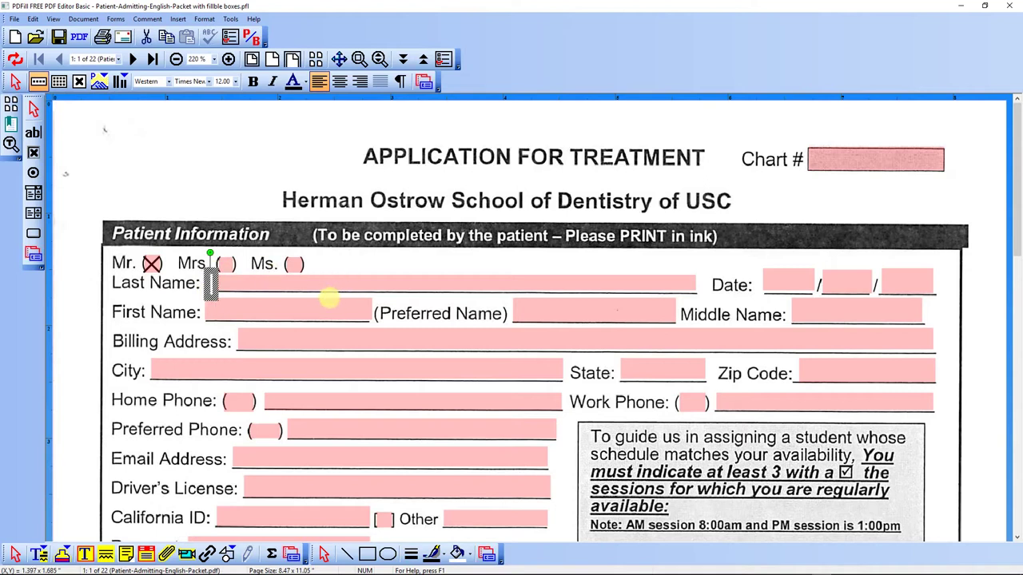
text(Jaime)
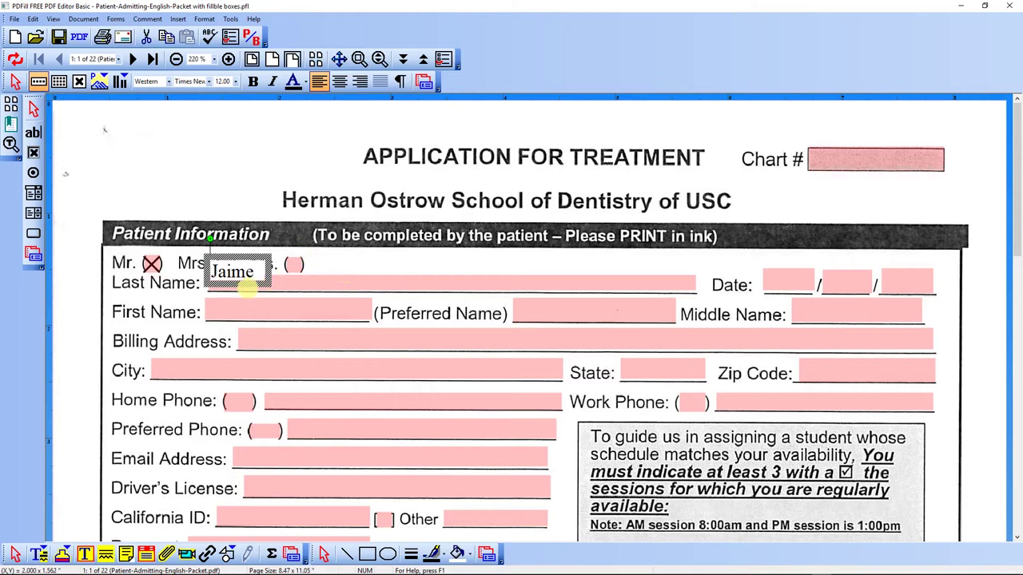
click(245, 289)
drag(245, 289, 243, 294)
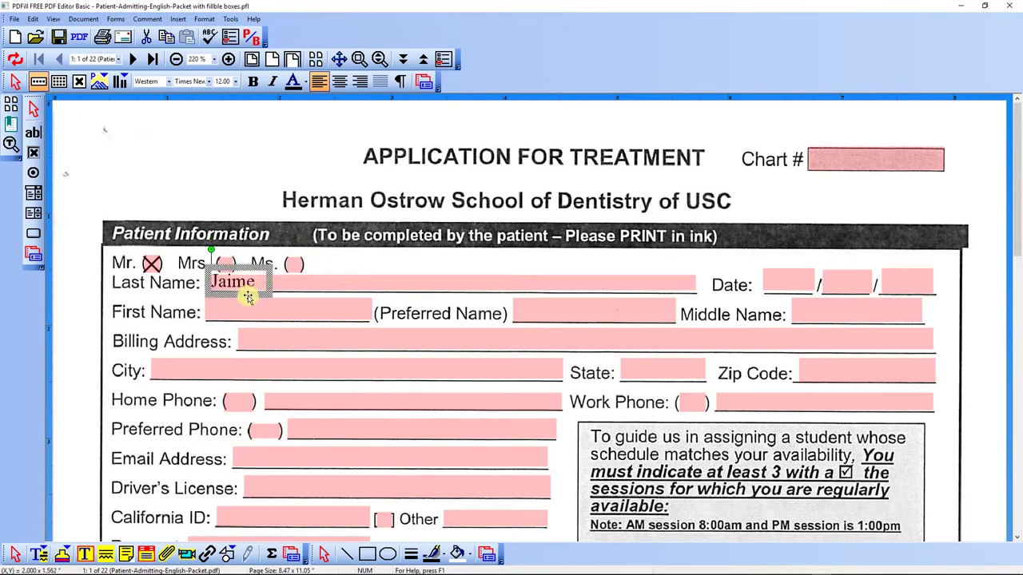
drag(249, 297, 249, 300)
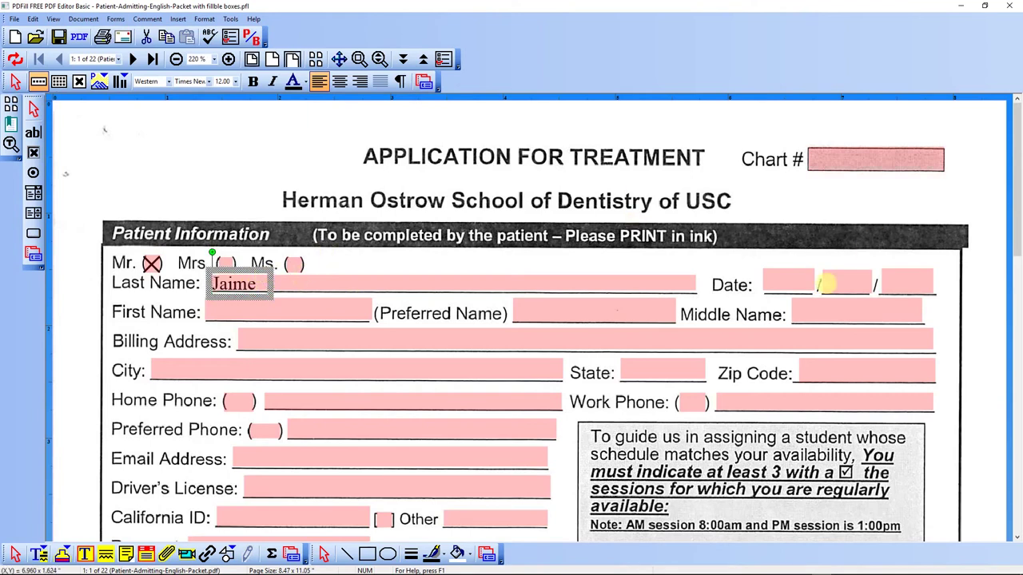
- Place the month 08 as text in the Date field's month box
click(789, 280)
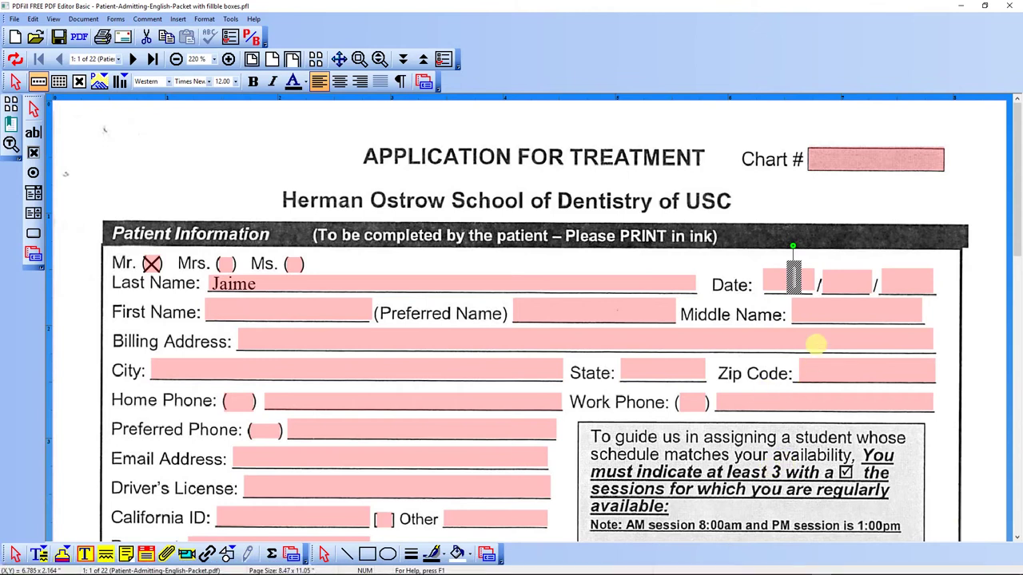
text(8)
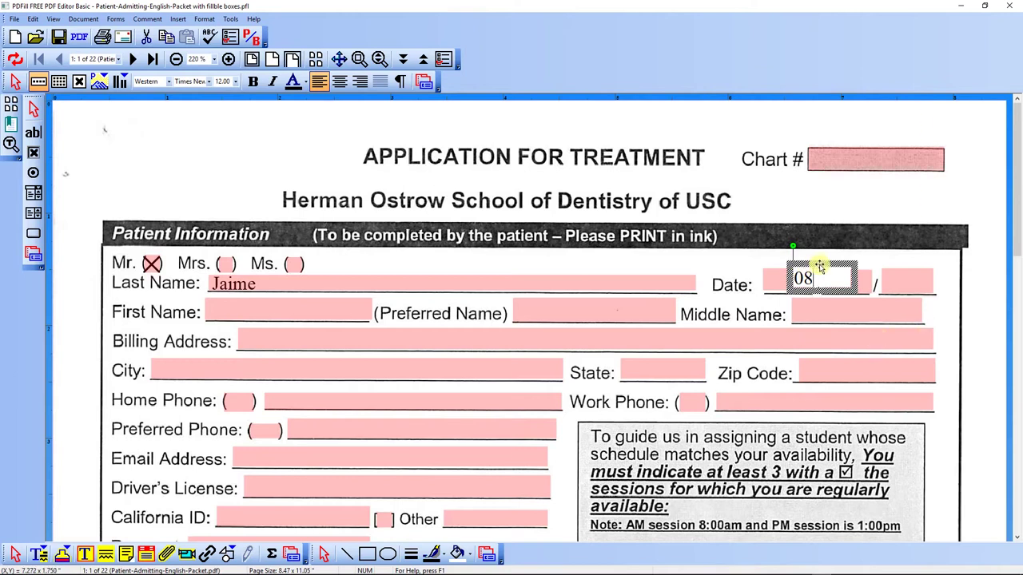
drag(820, 266, 838, 285)
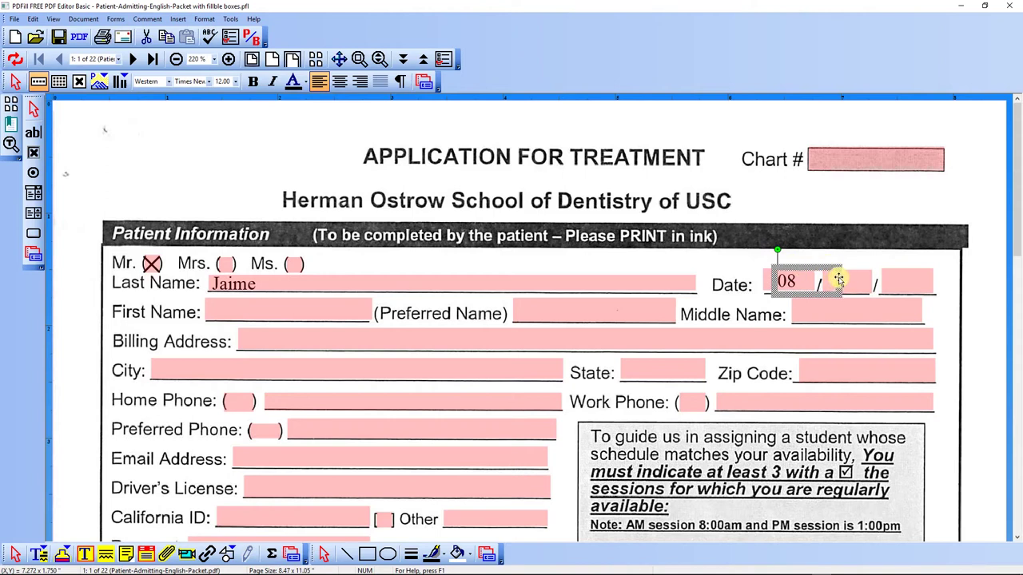
drag(783, 264, 758, 260)
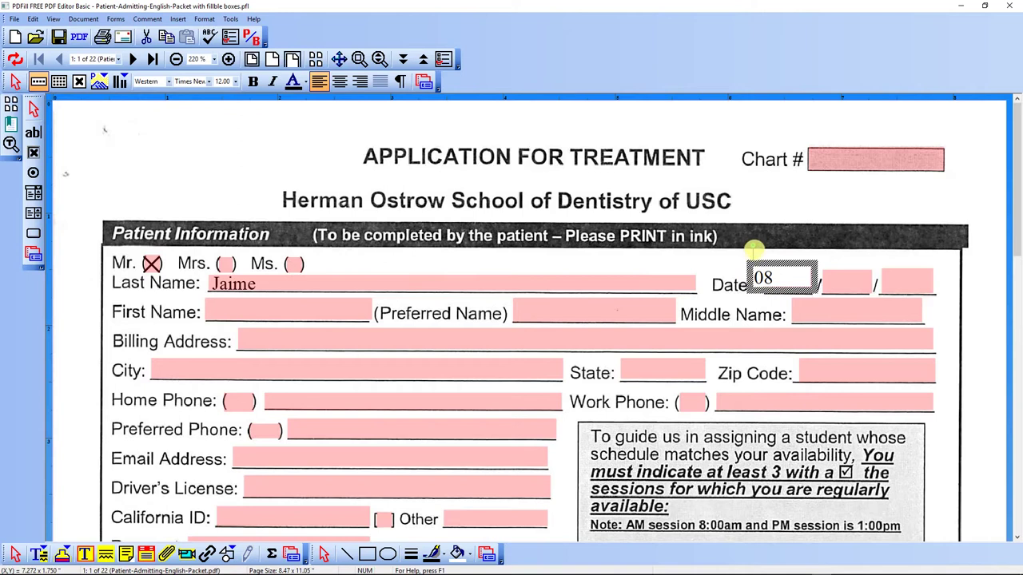
drag(751, 277, 778, 271)
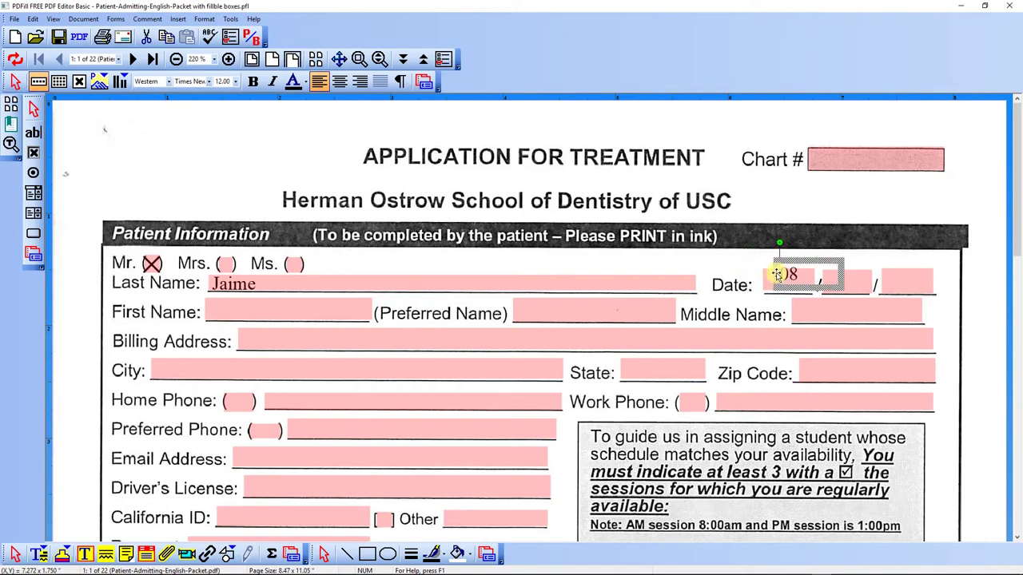
double_click(842, 271)
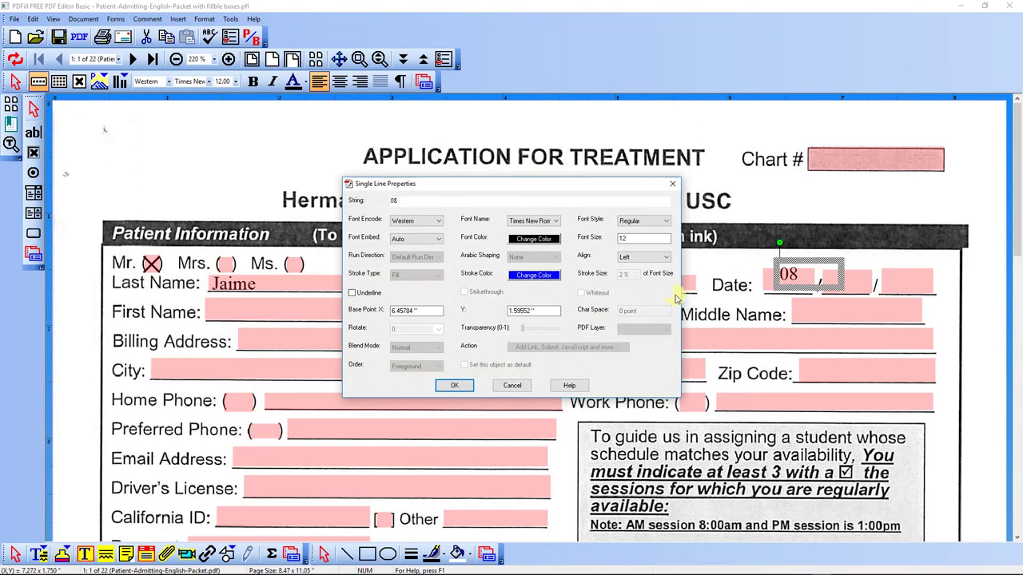
click(516, 385)
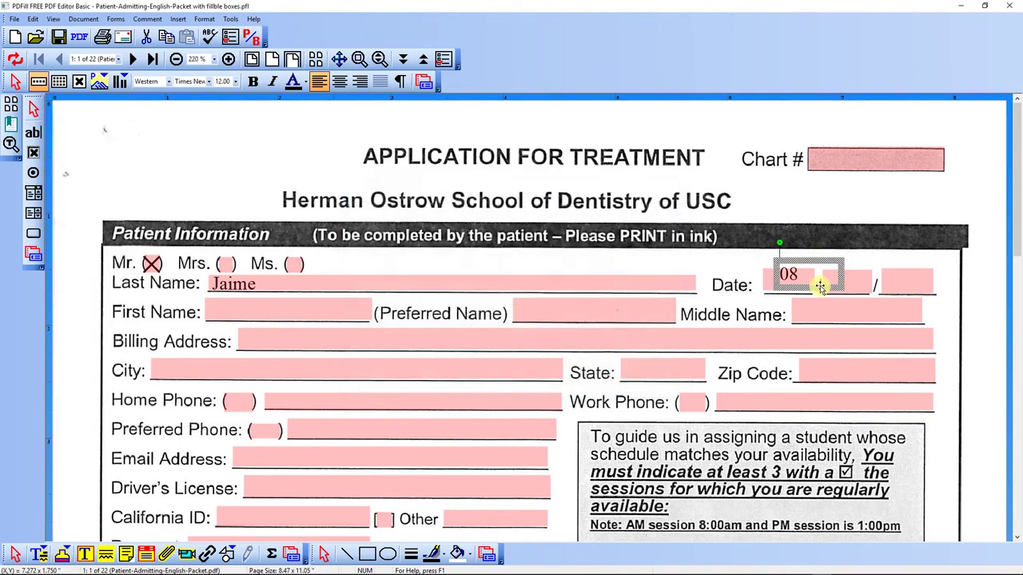
key(Escape)
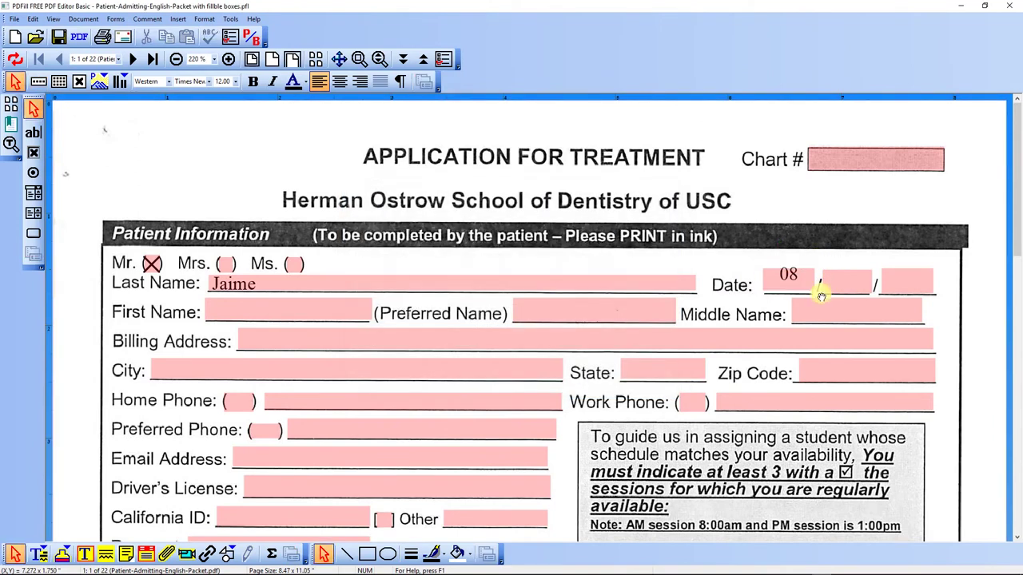
click(845, 285)
- Fill the date's day with 07 and year with 2017
click(853, 281)
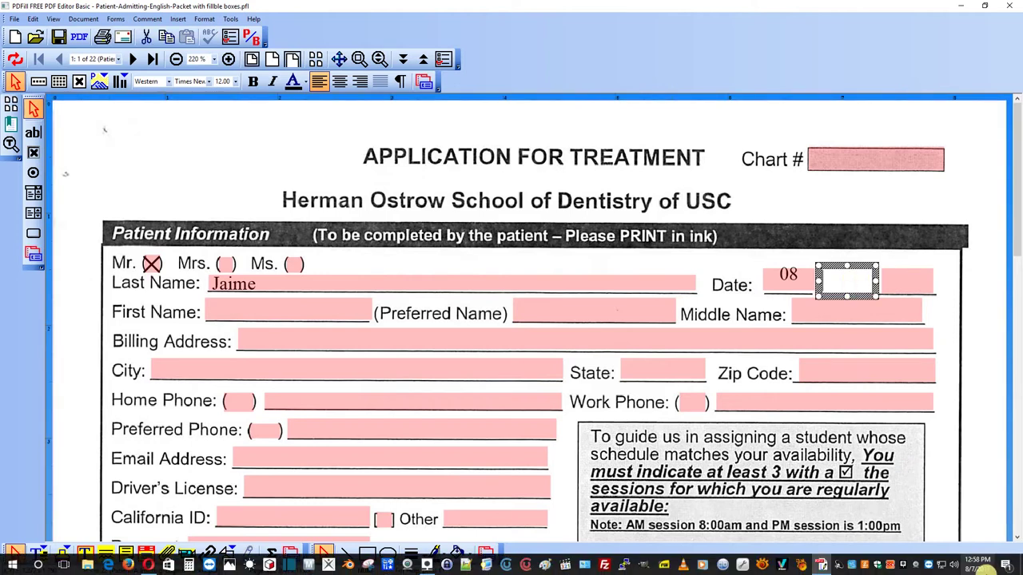
text(07)
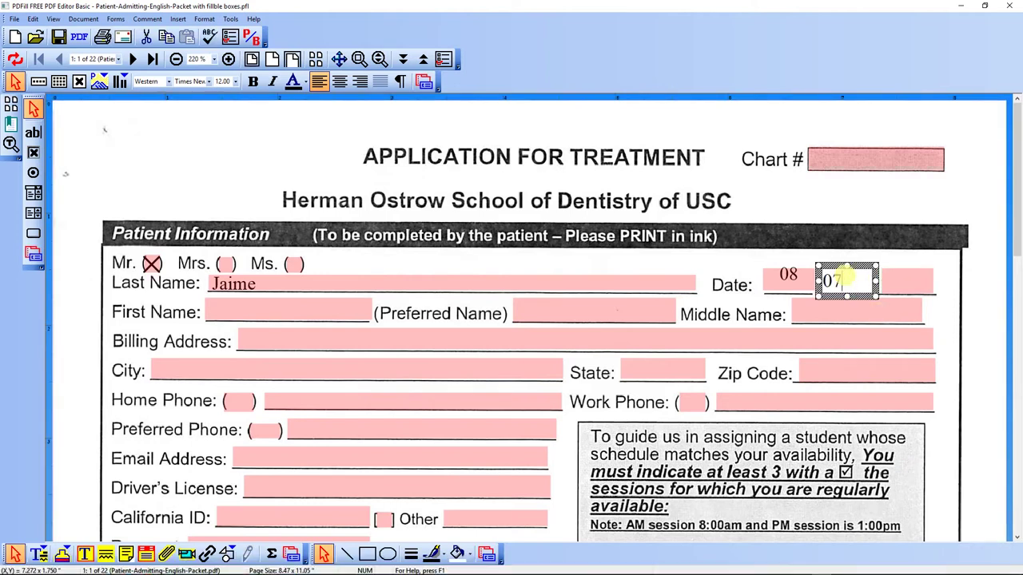
click(920, 281)
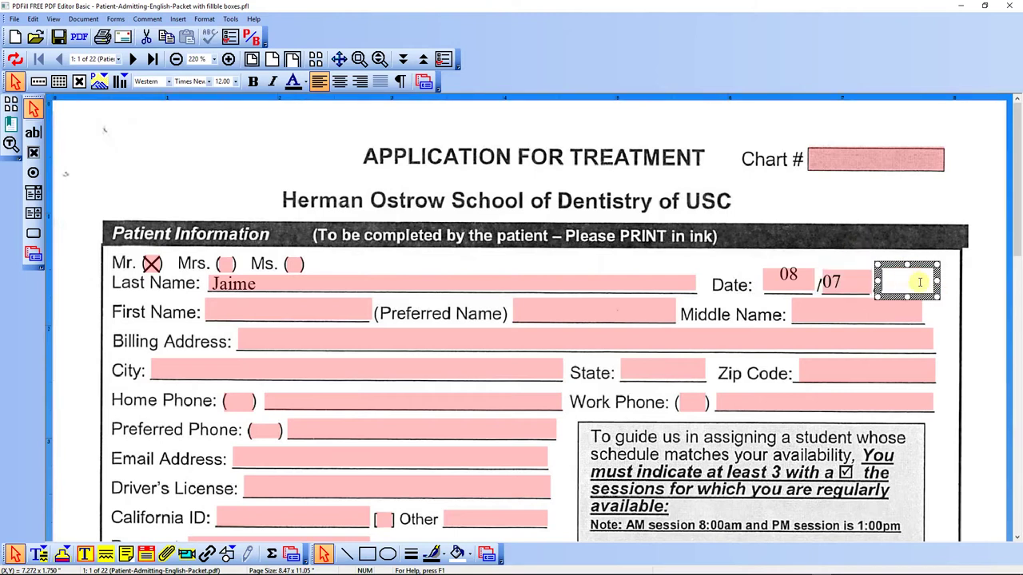
text(2017)
click(874, 258)
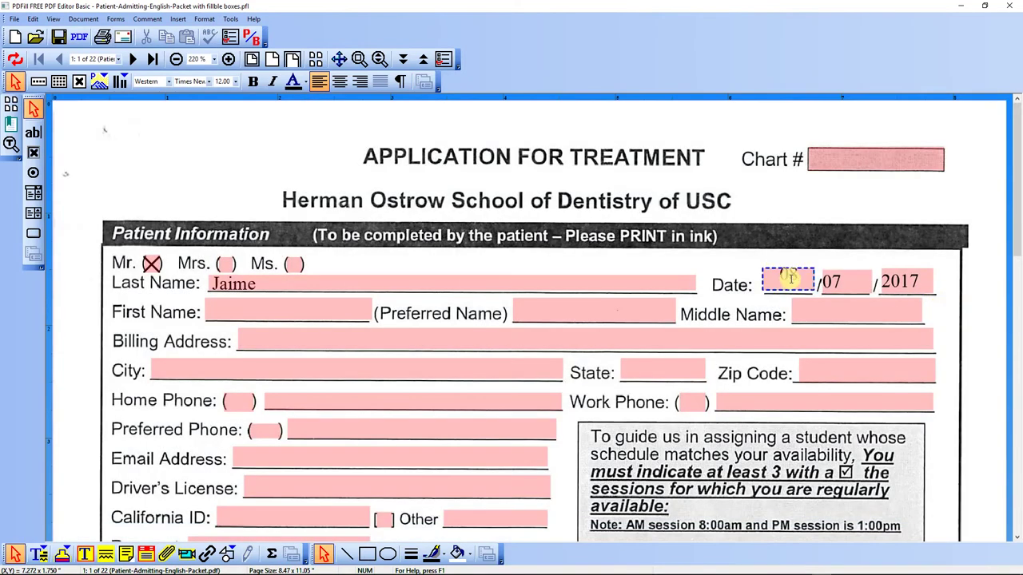
- Select the month Date field, nudge it slightly, and preview the result
click(951, 272)
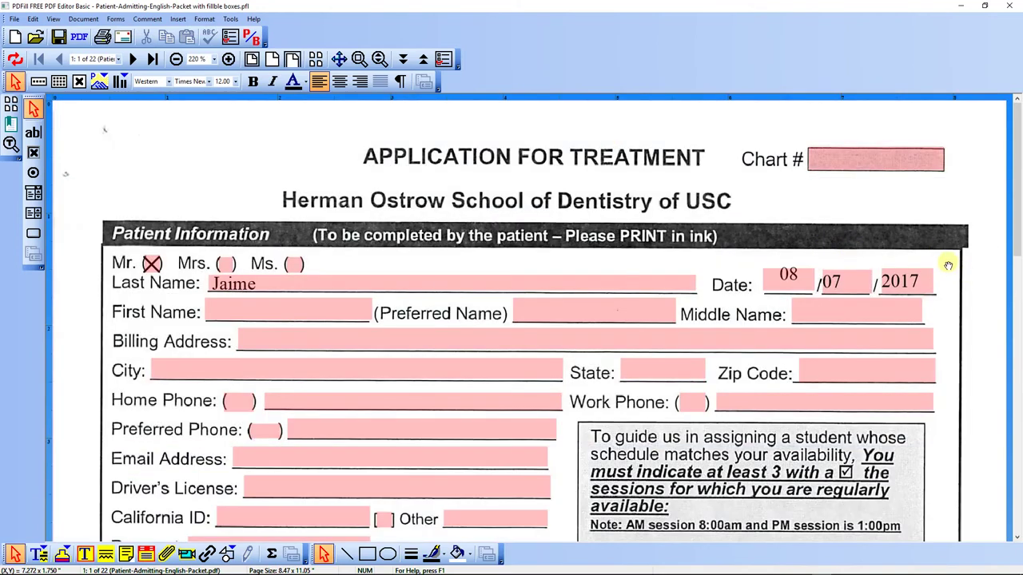
click(947, 265)
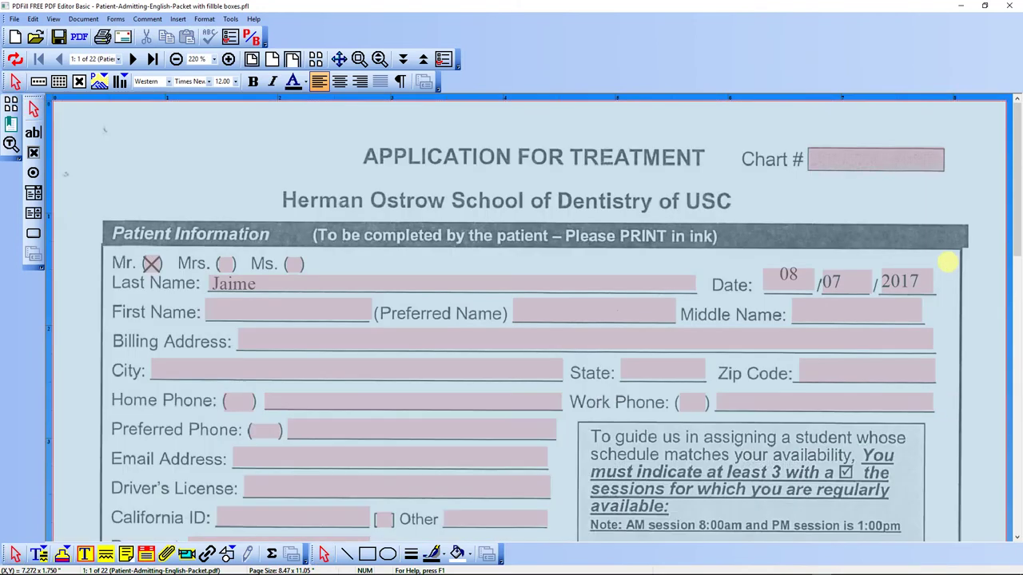
click(788, 275)
click(795, 275)
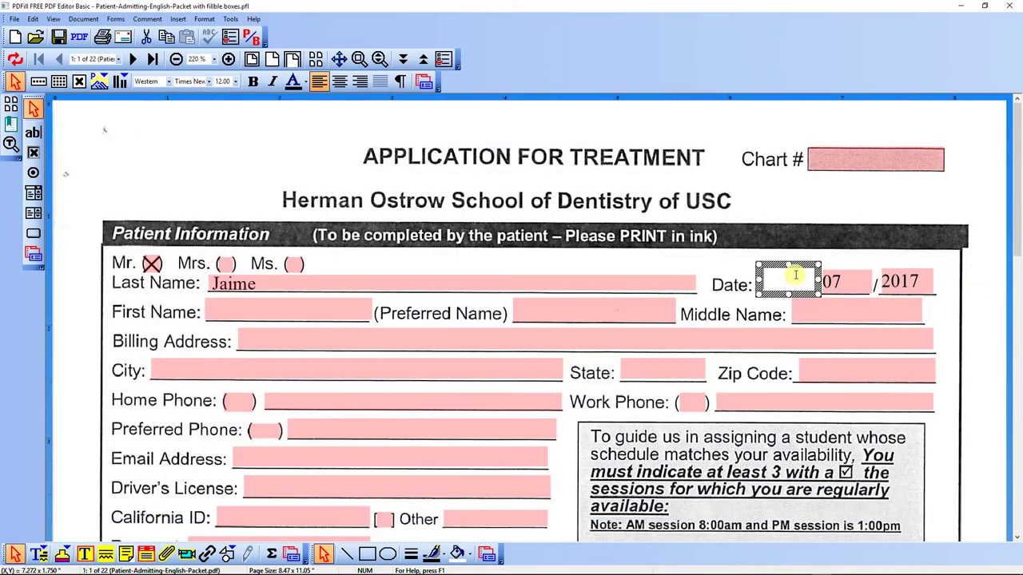
drag(796, 267, 796, 270)
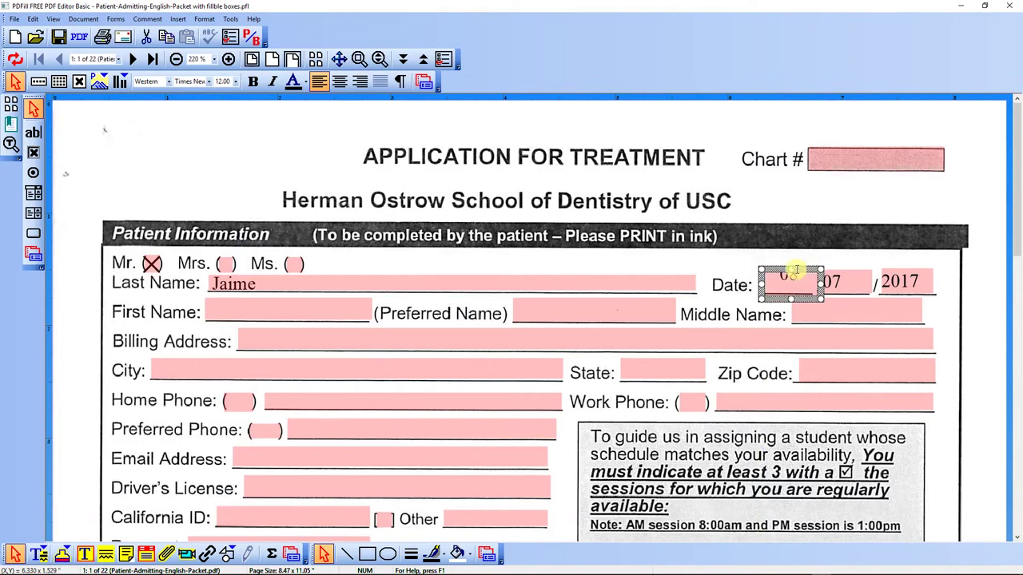
click(847, 260)
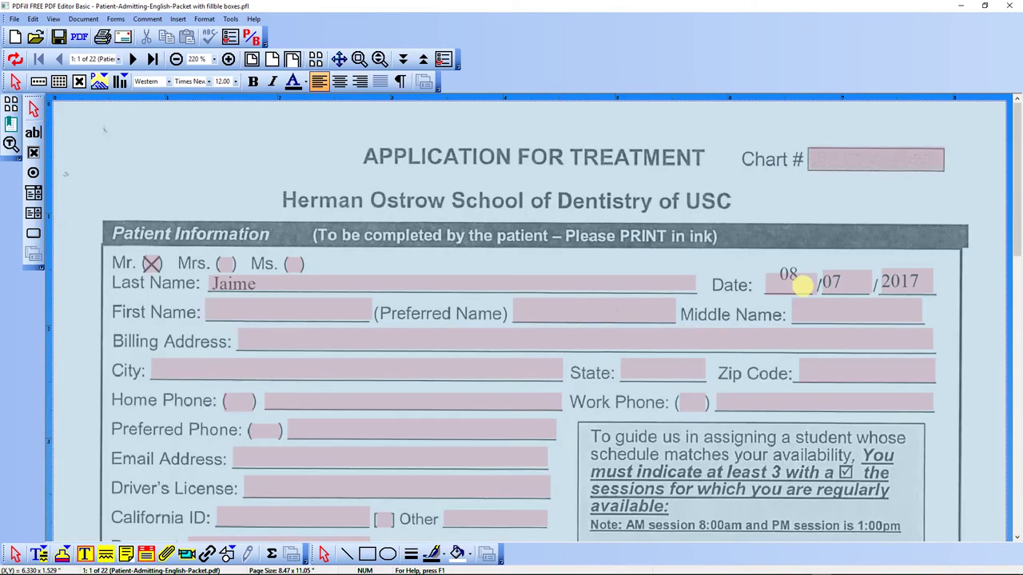
- Move the month field up and fine-tune it until 08 shows beside 07 and 2017
click(791, 278)
click(792, 275)
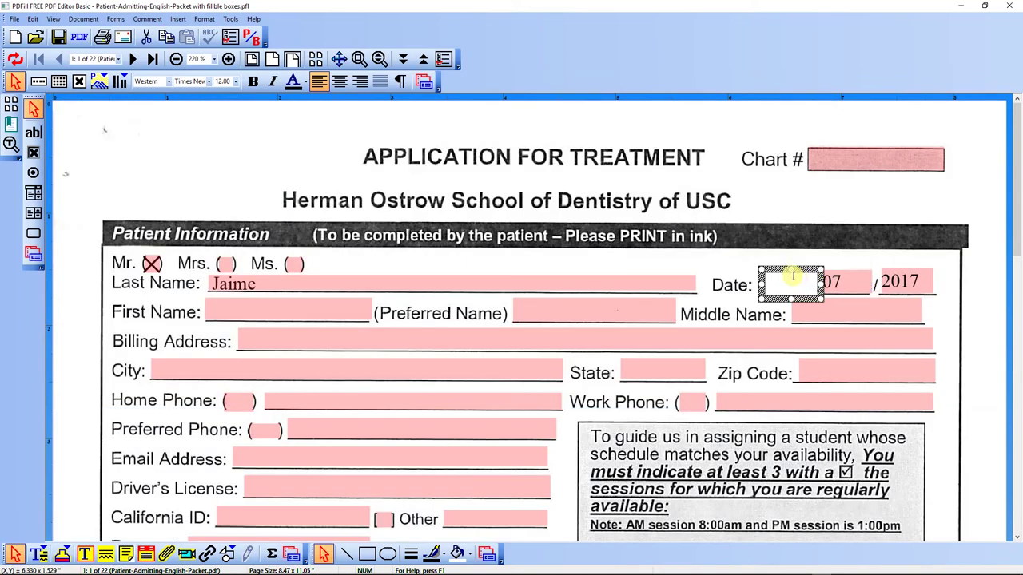
drag(804, 258, 805, 248)
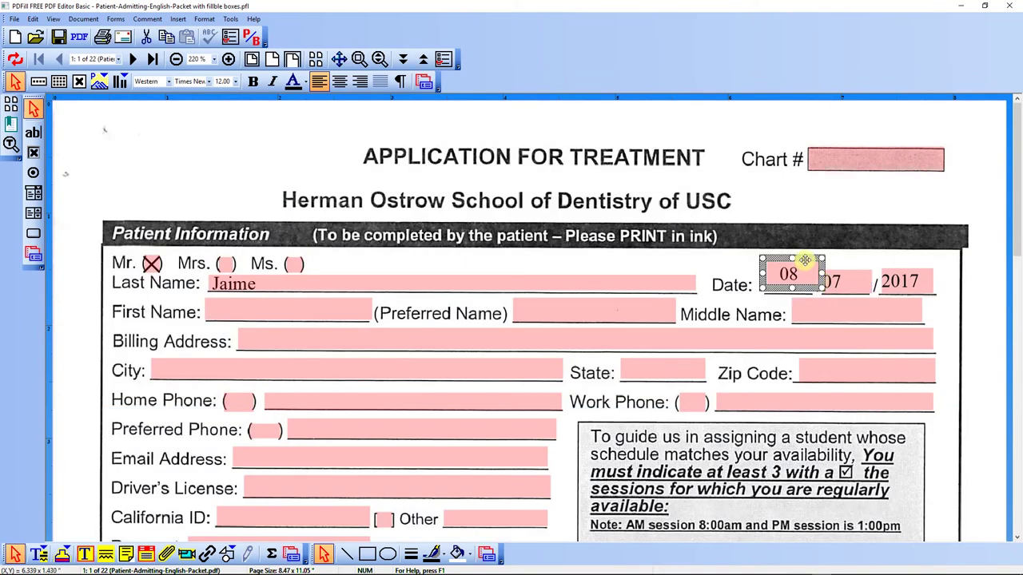
key(ctrl+z)
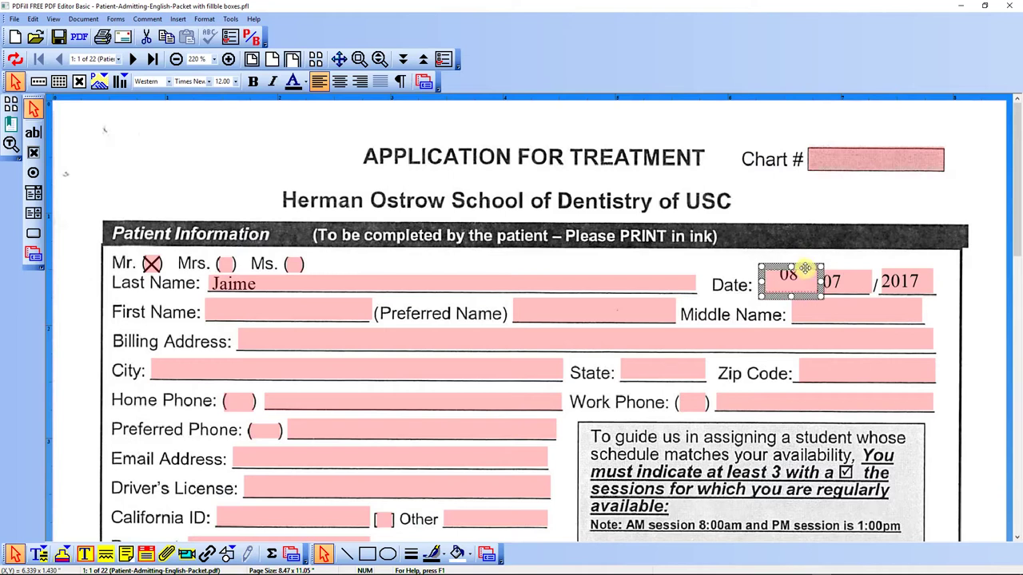
drag(804, 258, 804, 250)
click(790, 273)
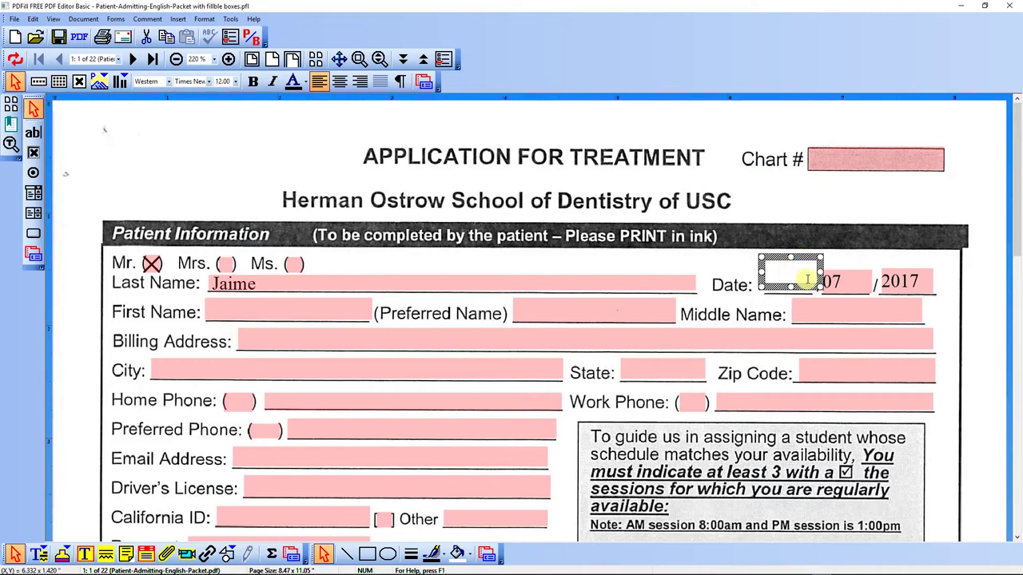
drag(804, 266, 803, 261)
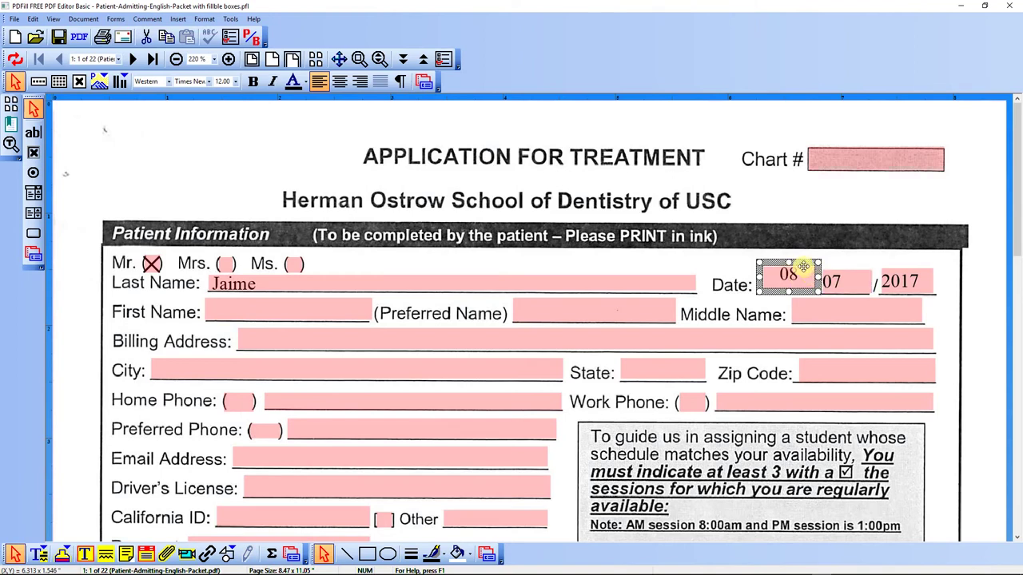
drag(806, 264, 807, 265)
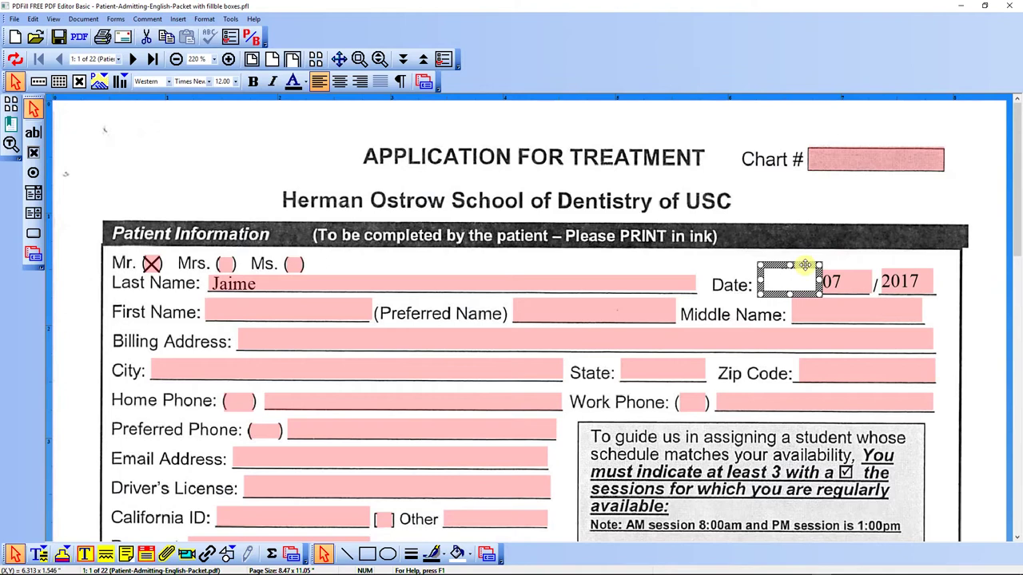
click(953, 259)
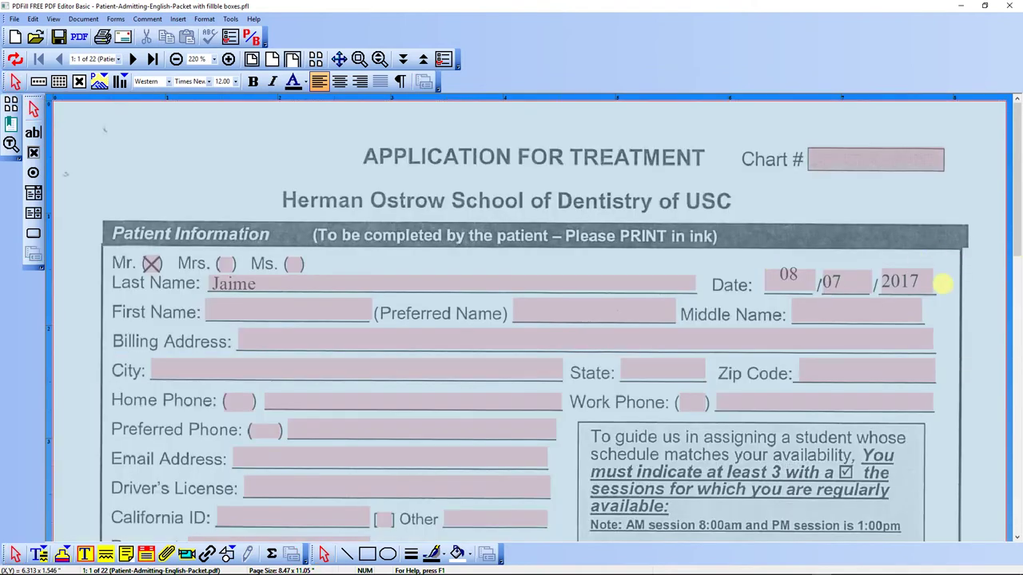
click(991, 267)
click(889, 284)
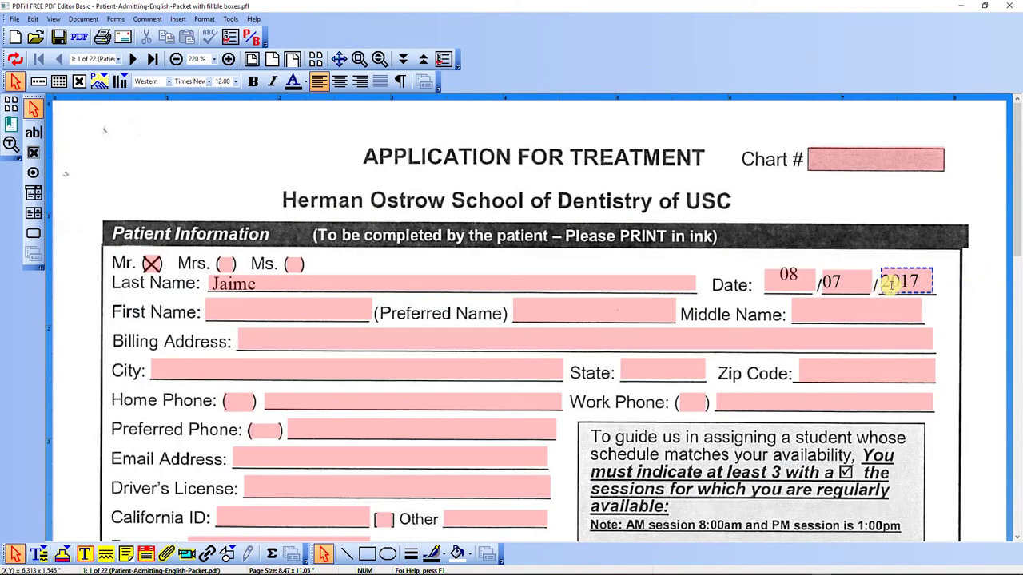
click(807, 283)
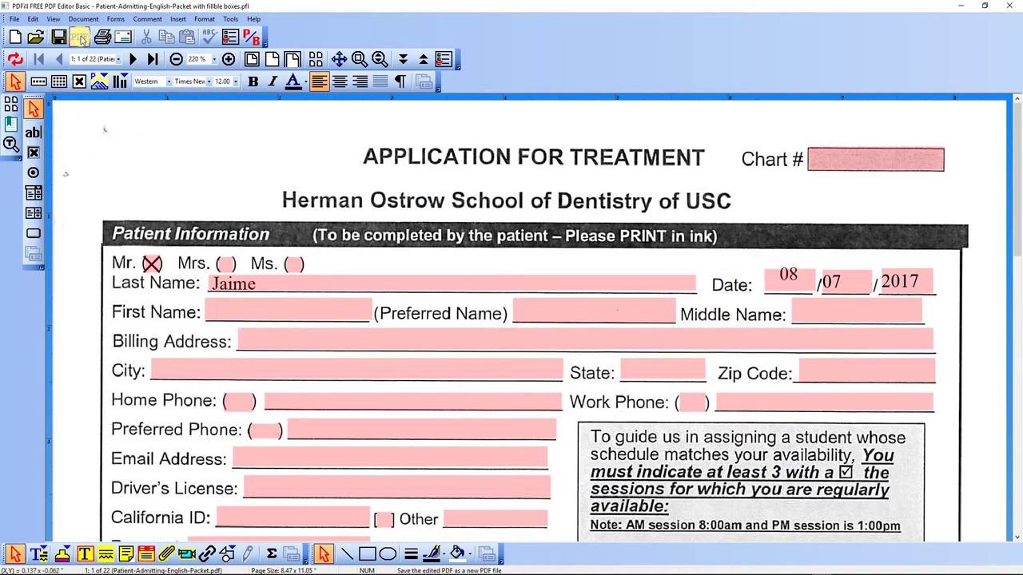
- Save the form as PDF named Patient-Admitting-English-Packet_new filled.pdf in Documents
click(80, 38)
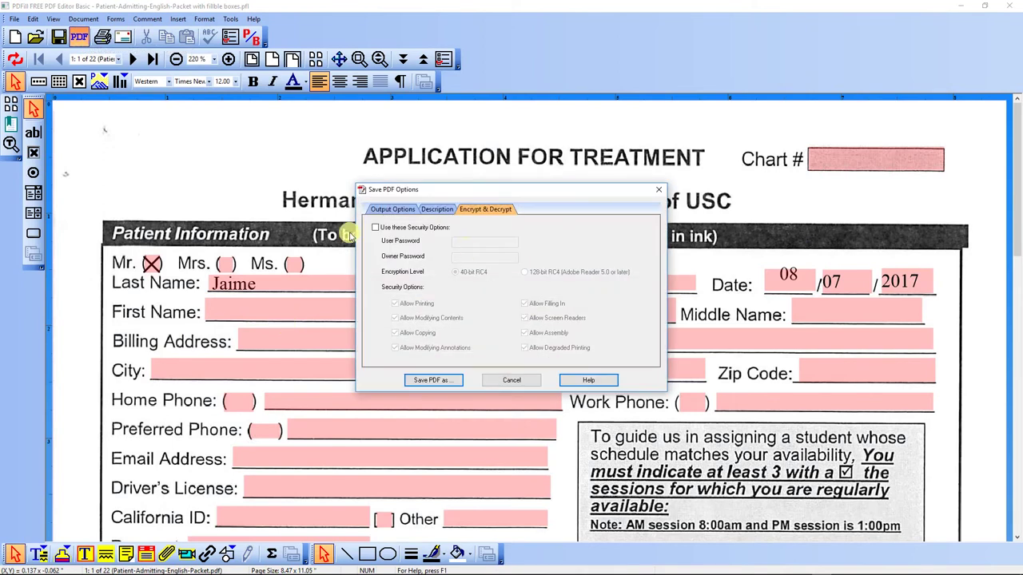
click(393, 210)
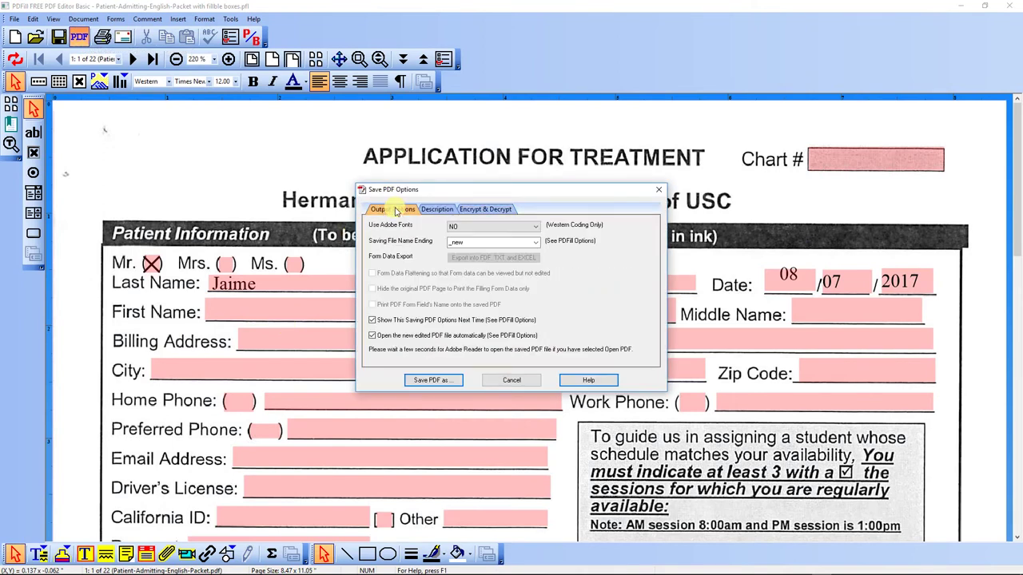
click(448, 381)
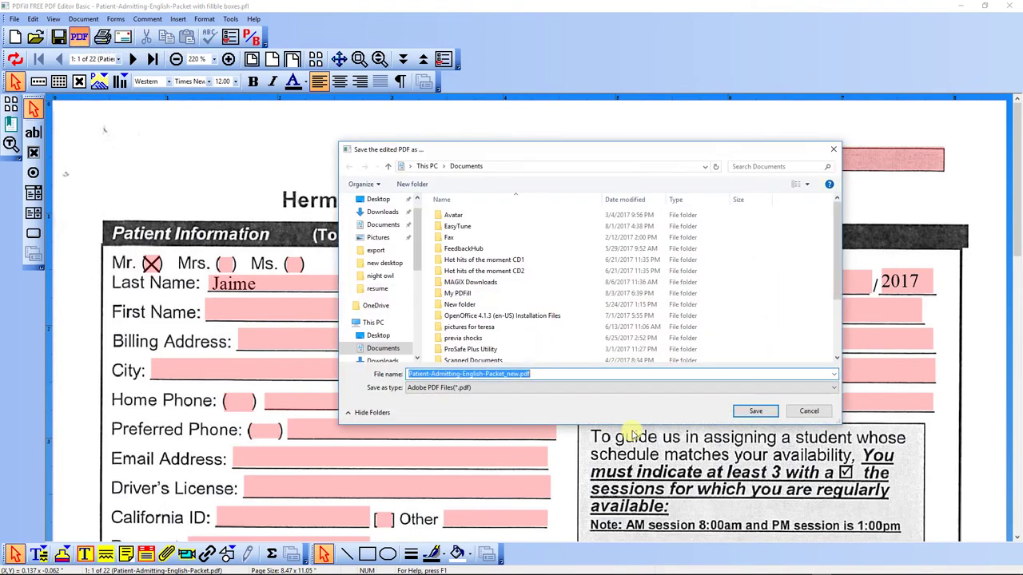
click(518, 374)
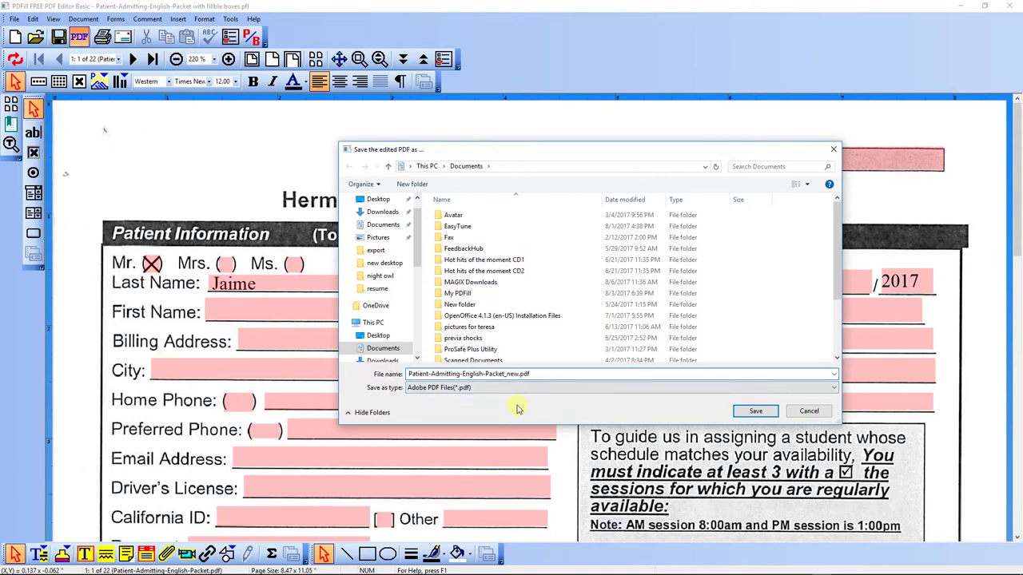
text(filled)
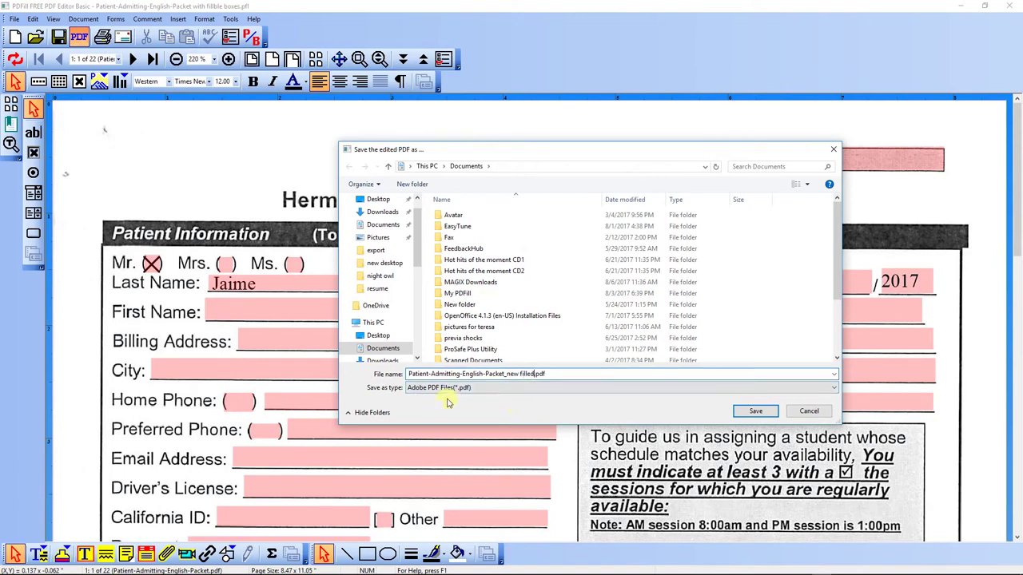
click(758, 411)
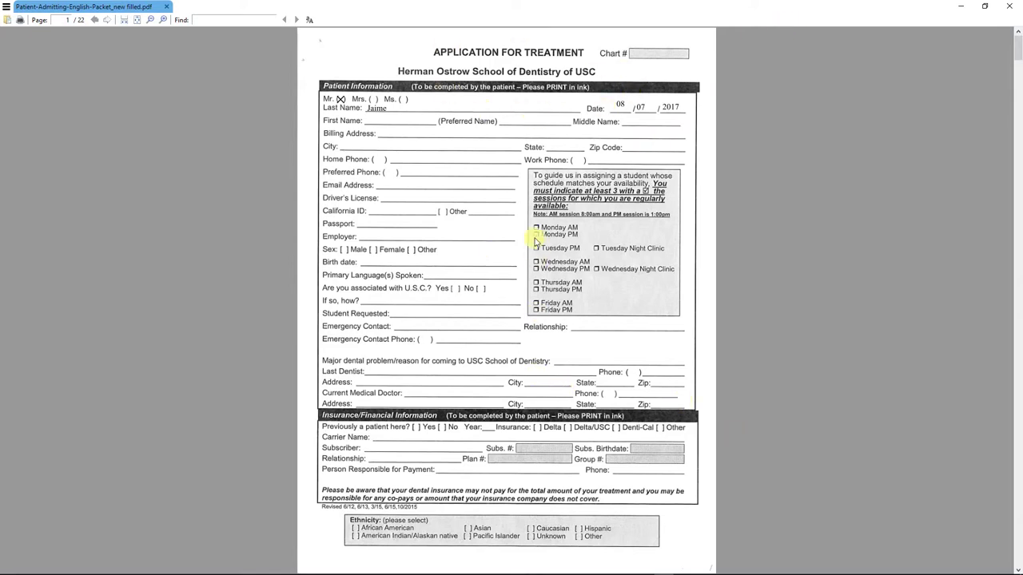
- Close the Sumatra PDF window showing the saved filled form
click(1011, 6)
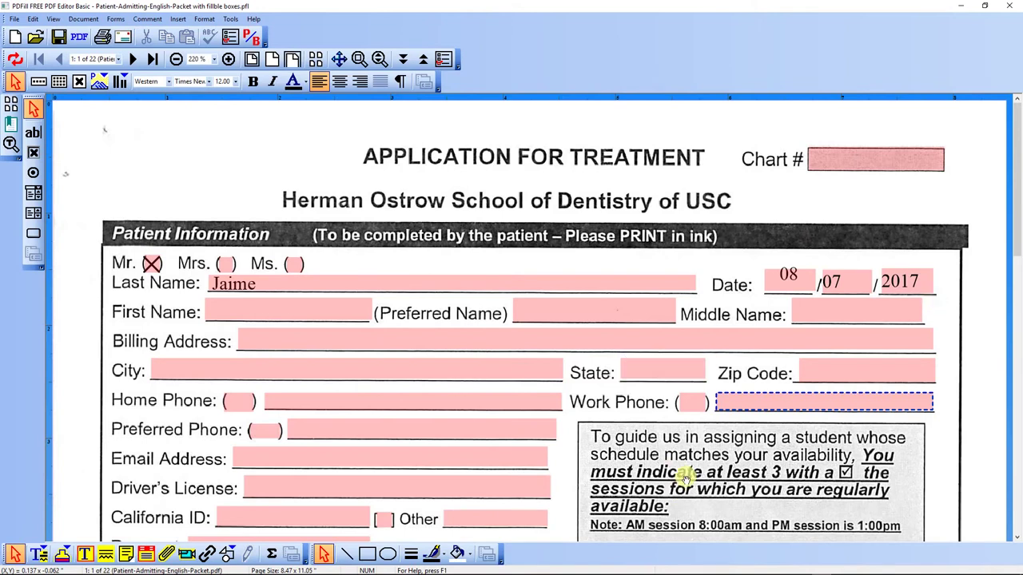
- Switch to the screen recorder, stop recording, and reopen the unfilled form in PDFill
key(alt+Tab)
key(alt+Tab)
key(alt+Tab)
key(alt+Tab)
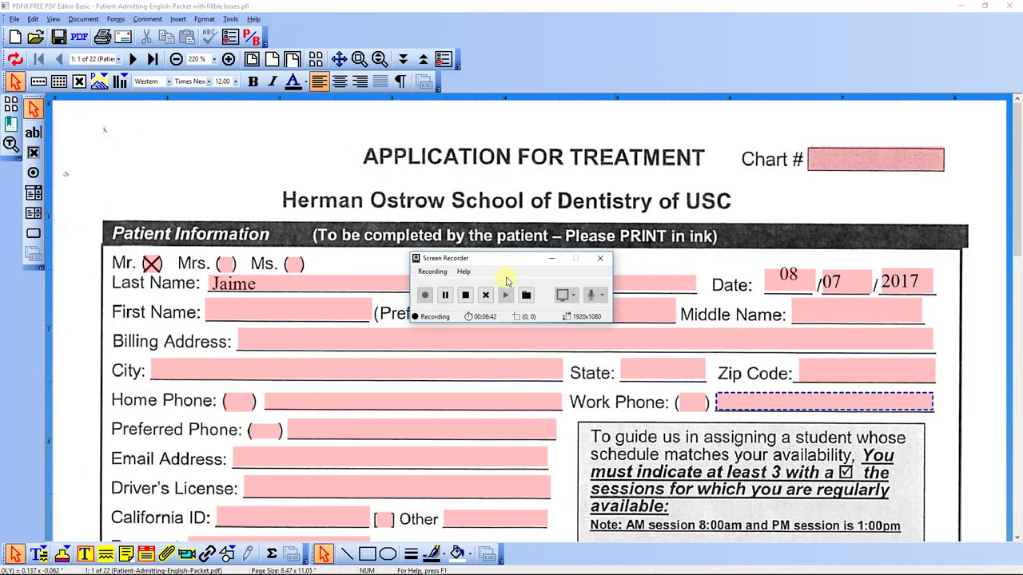
drag(527, 258, 561, 183)
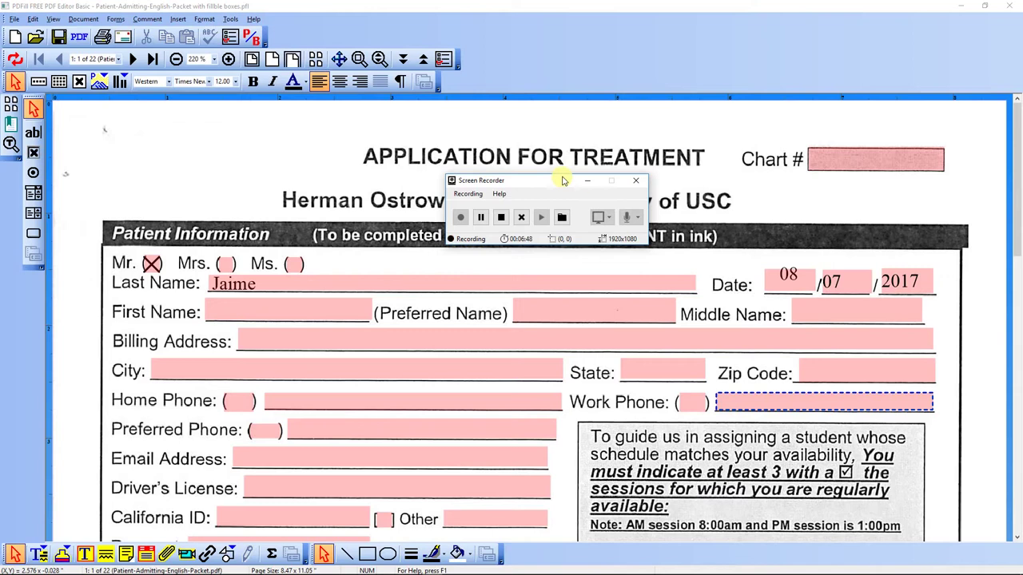
drag(563, 181, 557, 149)
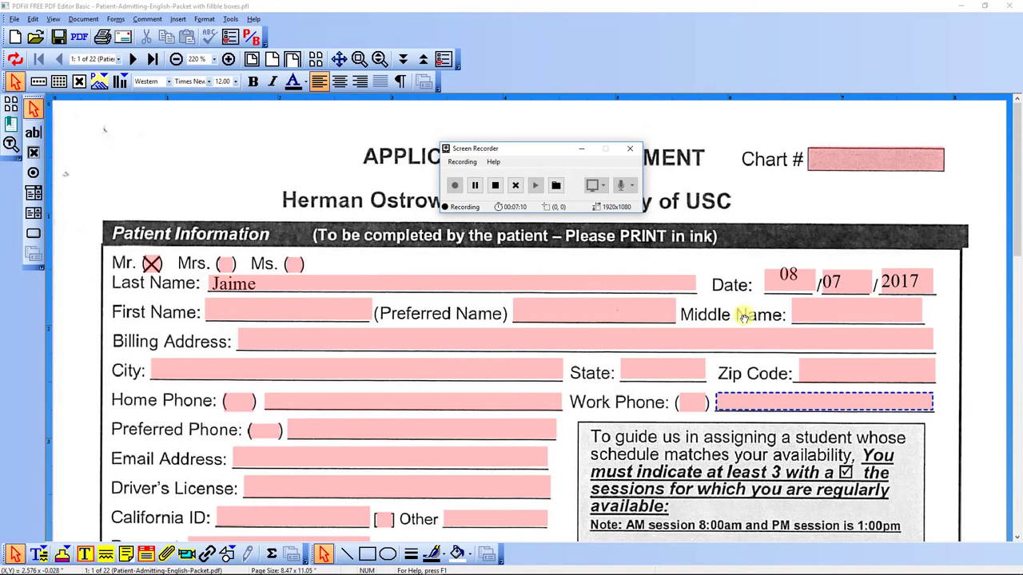
click(495, 185)
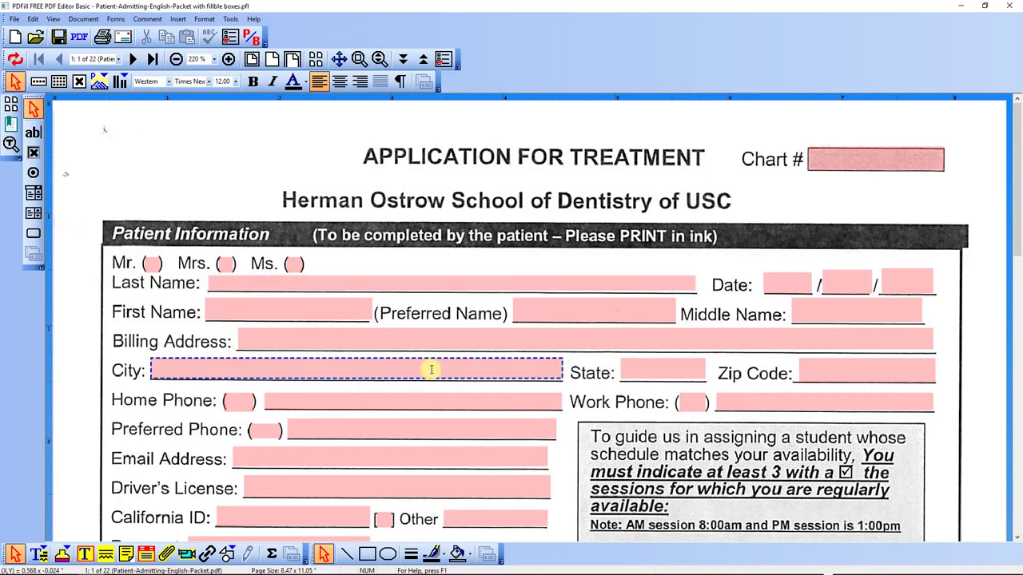
- Try to tick the Mr. box, dismissing the repeated form-field drawing warnings
click(34, 110)
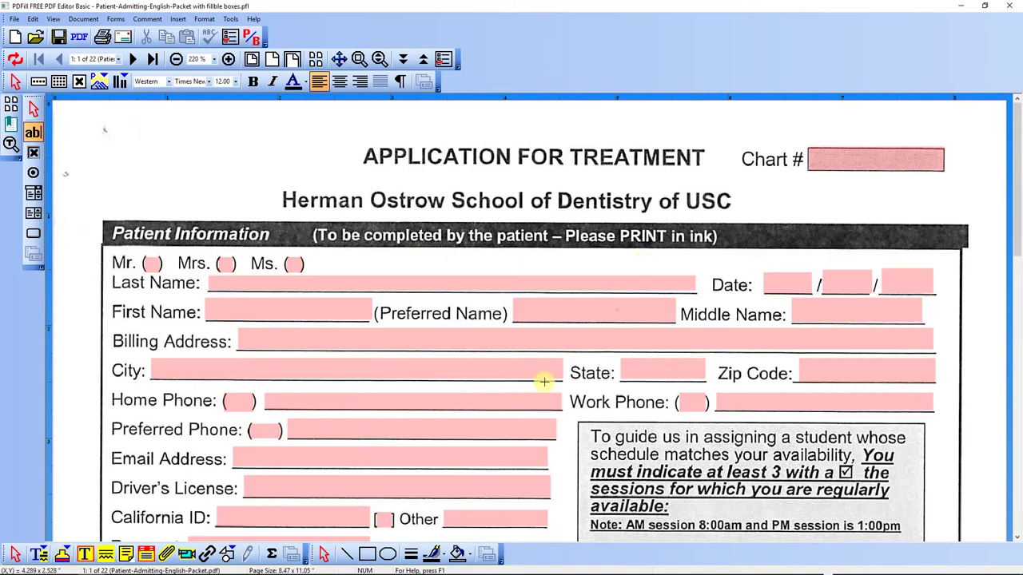
click(152, 263)
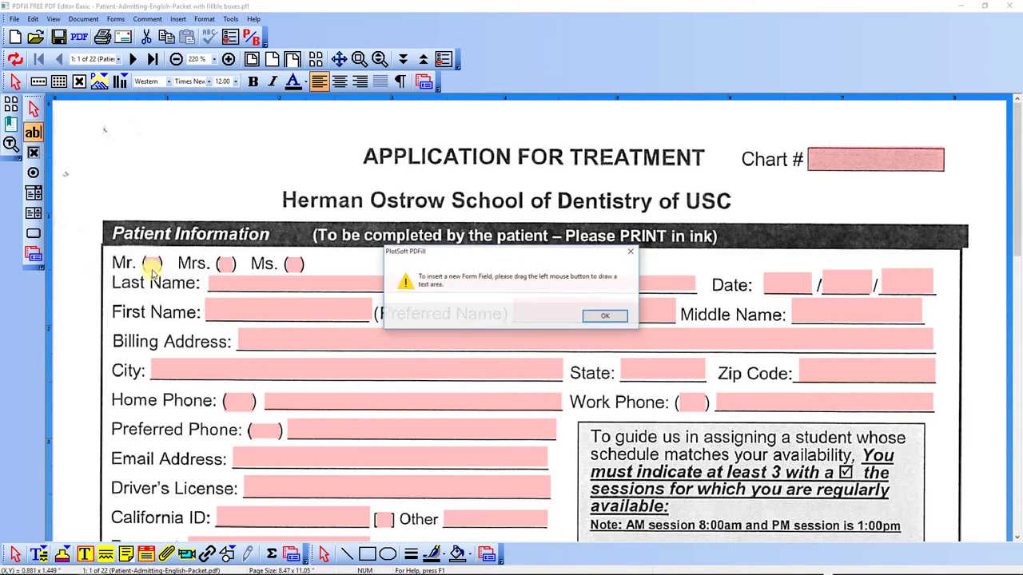
click(607, 317)
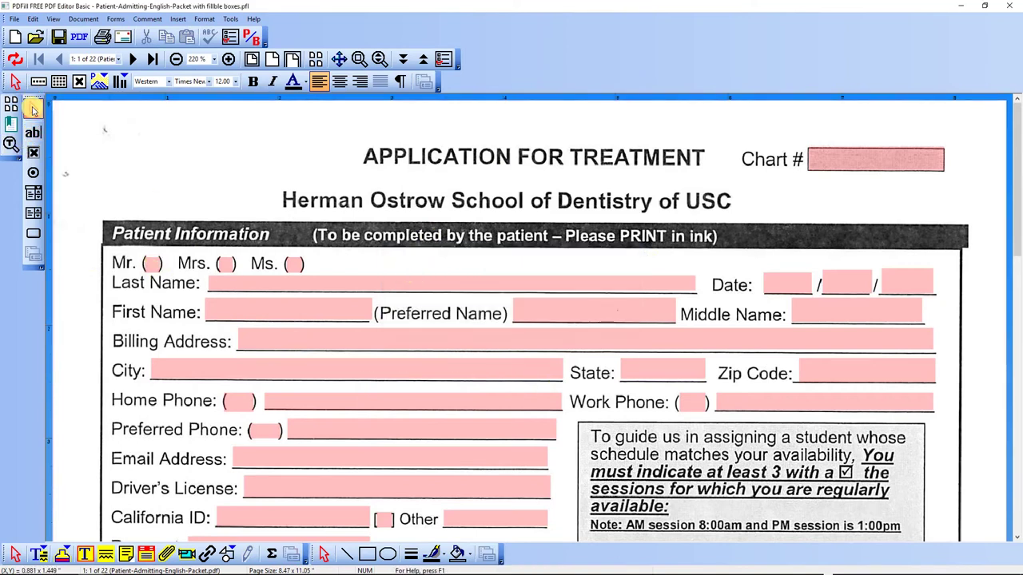
click(34, 108)
click(32, 132)
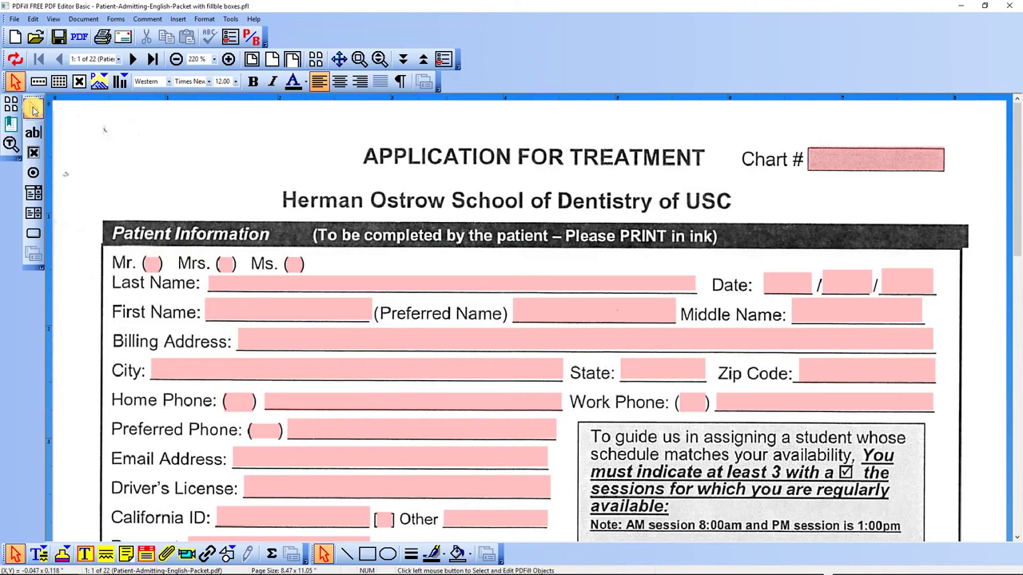
click(152, 266)
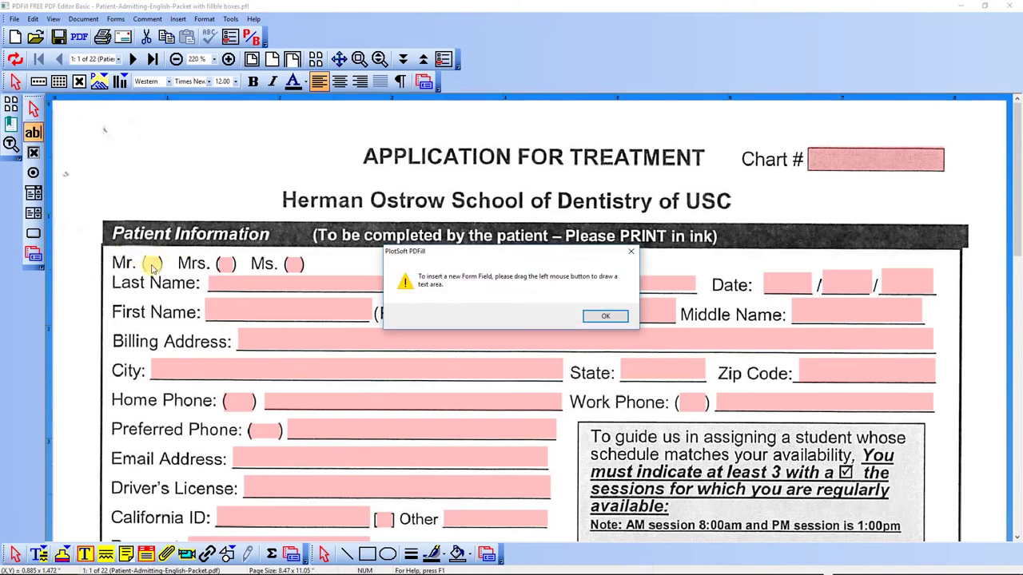
click(604, 315)
click(152, 262)
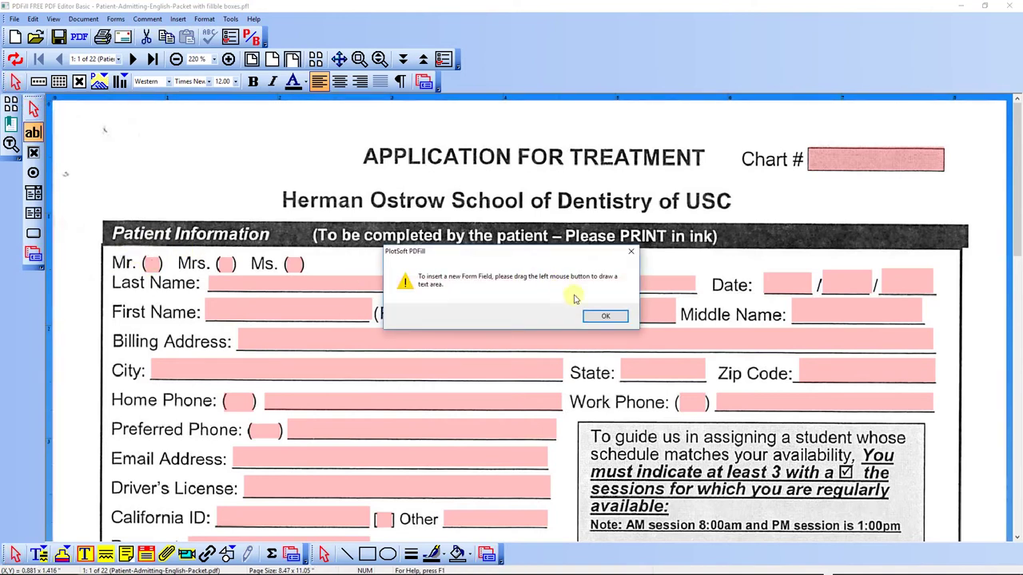
click(604, 316)
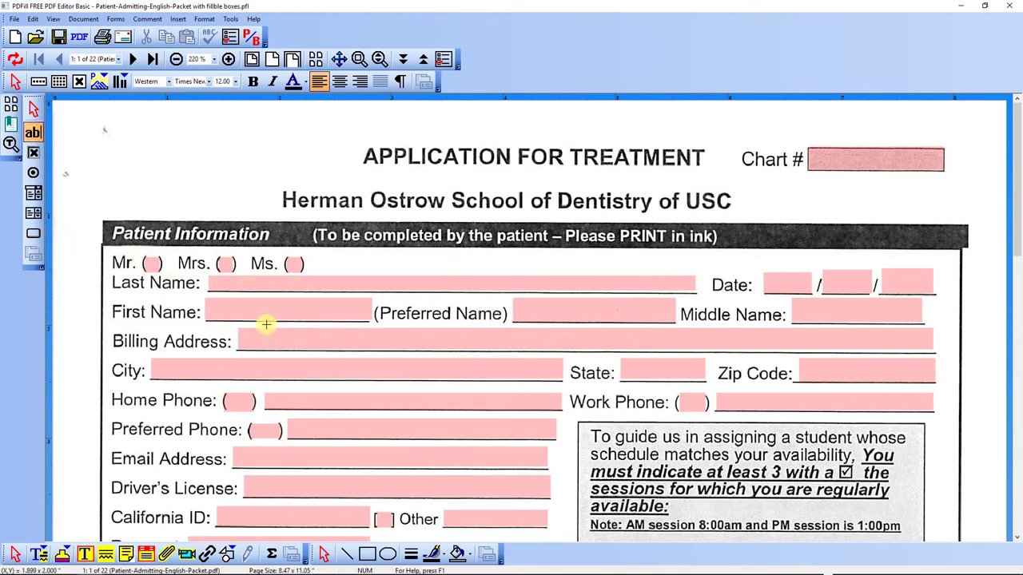
- Return to the Select arrow tool and select the Mr. checkbox field
click(33, 108)
click(33, 132)
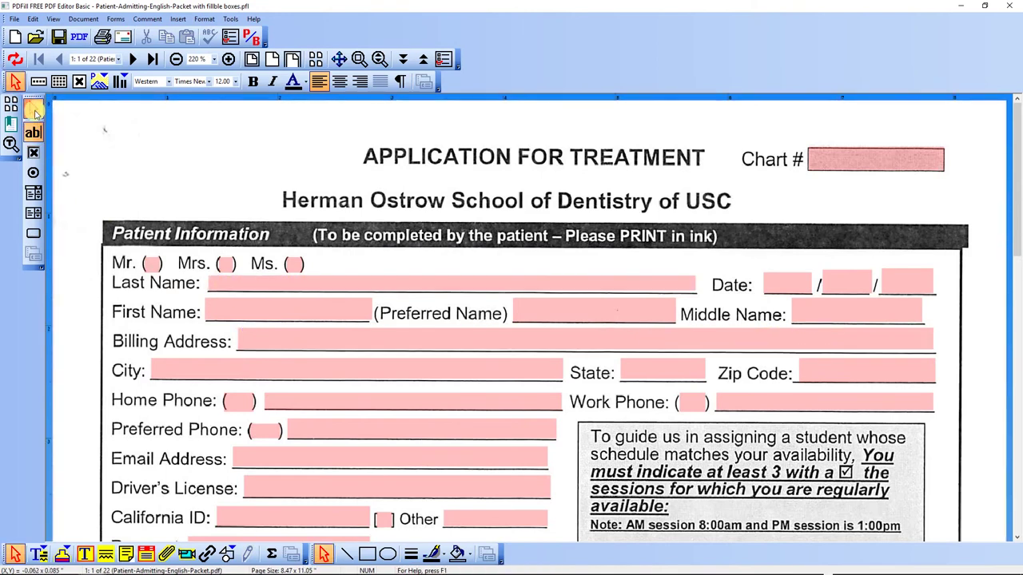
click(218, 283)
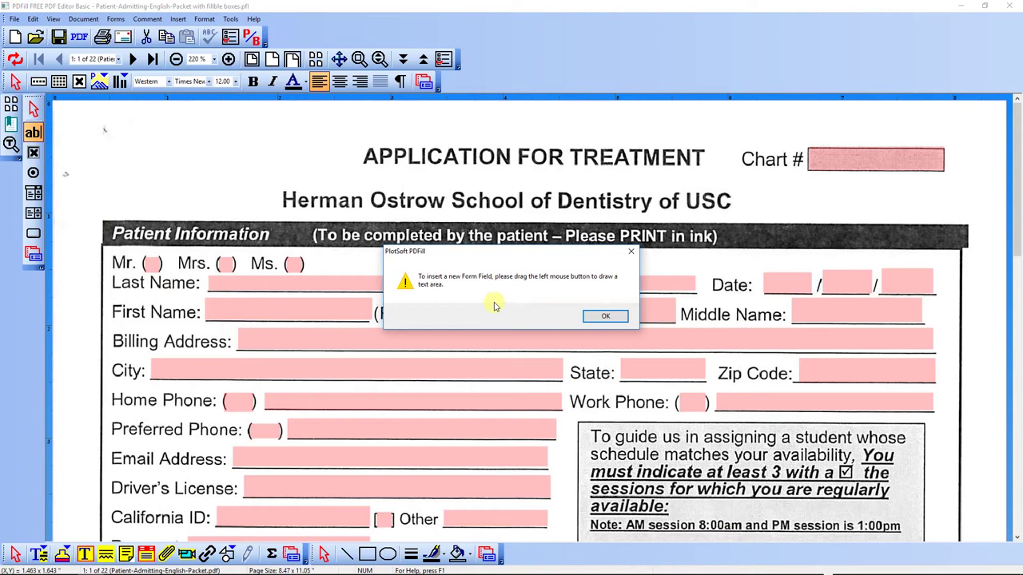
click(605, 315)
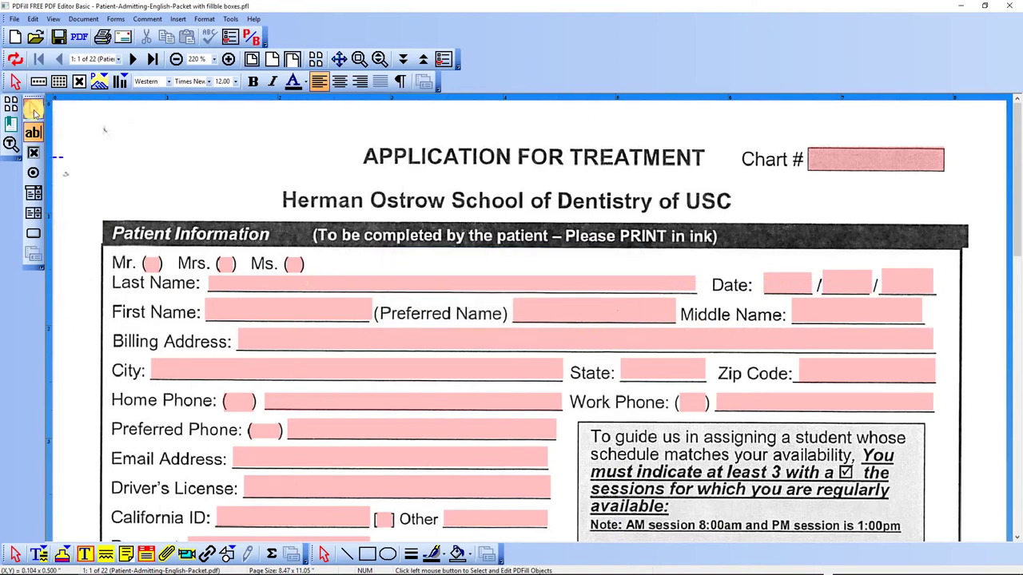
click(34, 111)
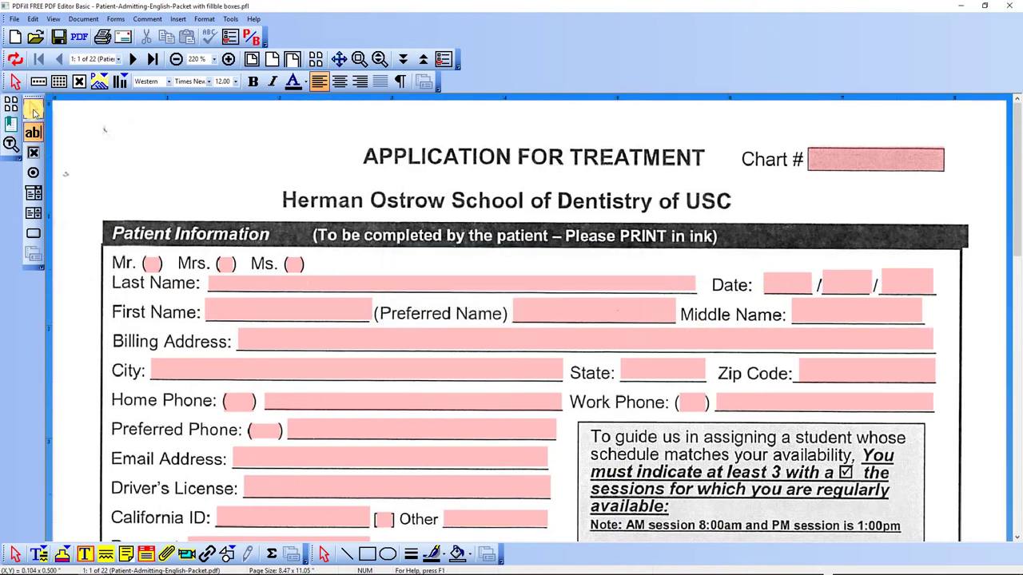
click(152, 263)
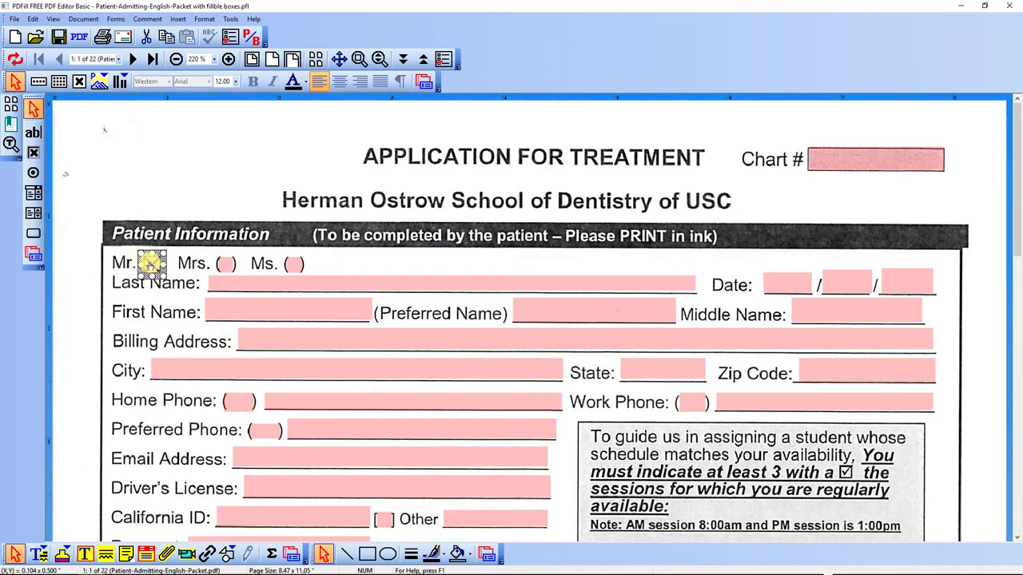
key(Delete)
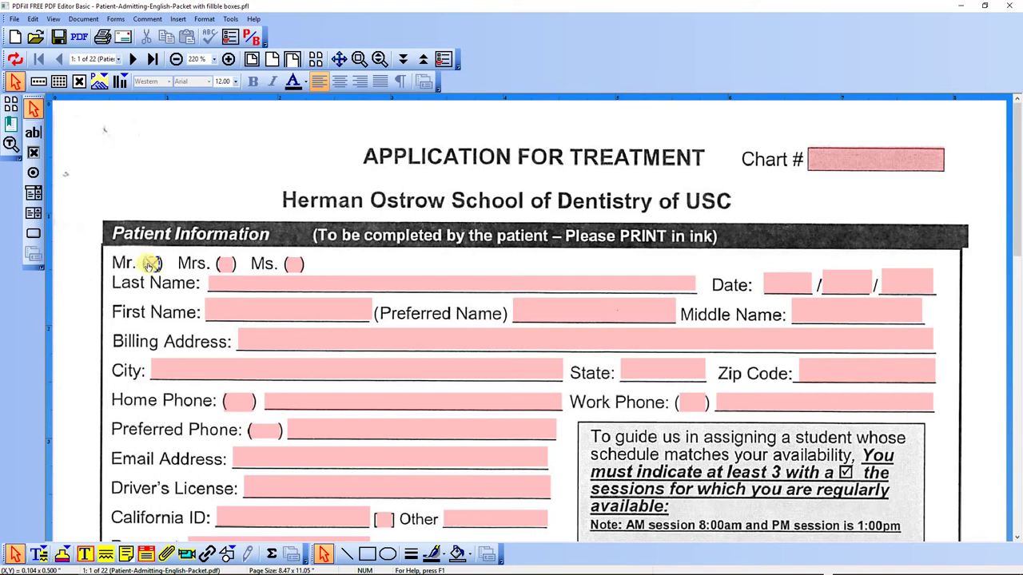
click(152, 267)
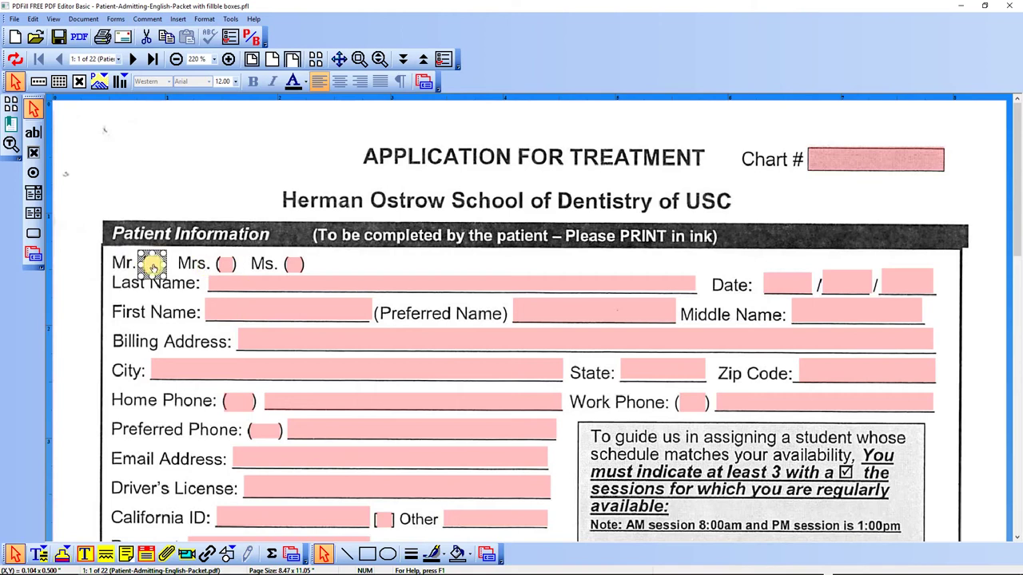
- Tick Mr. and enter the patient's name in the Last Name field
click(152, 267)
click(300, 287)
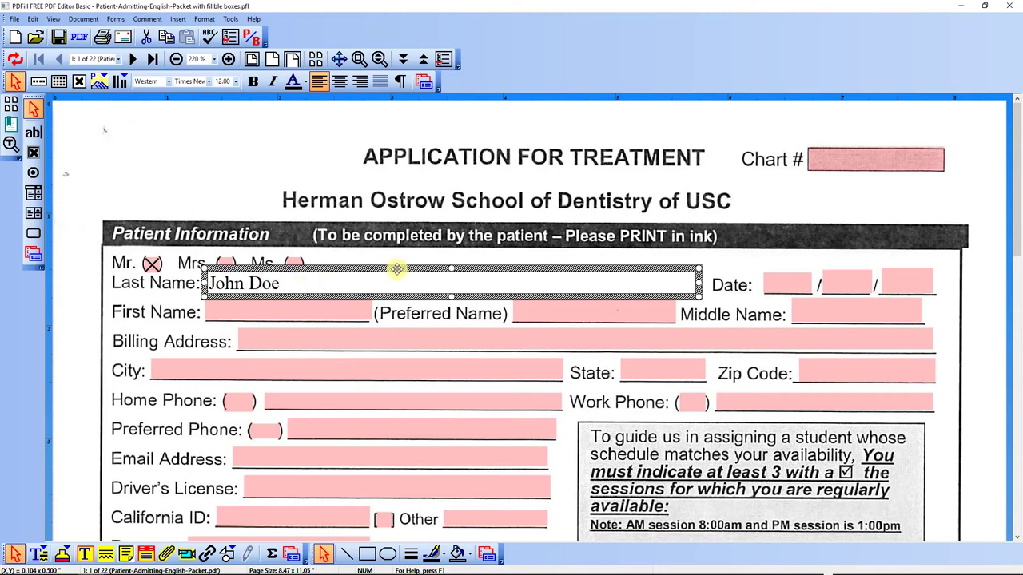
key(Tab)
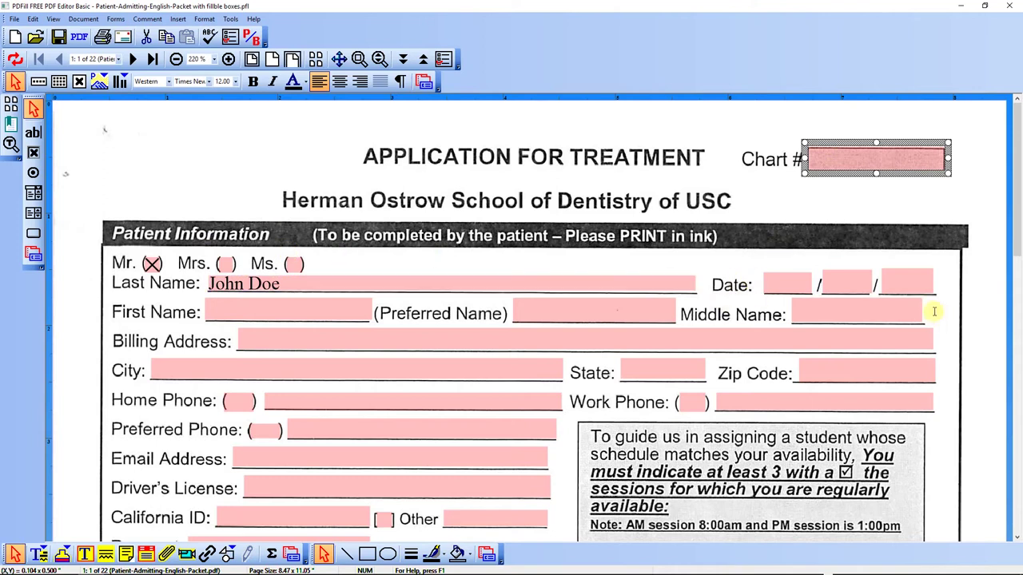
click(898, 242)
click(851, 160)
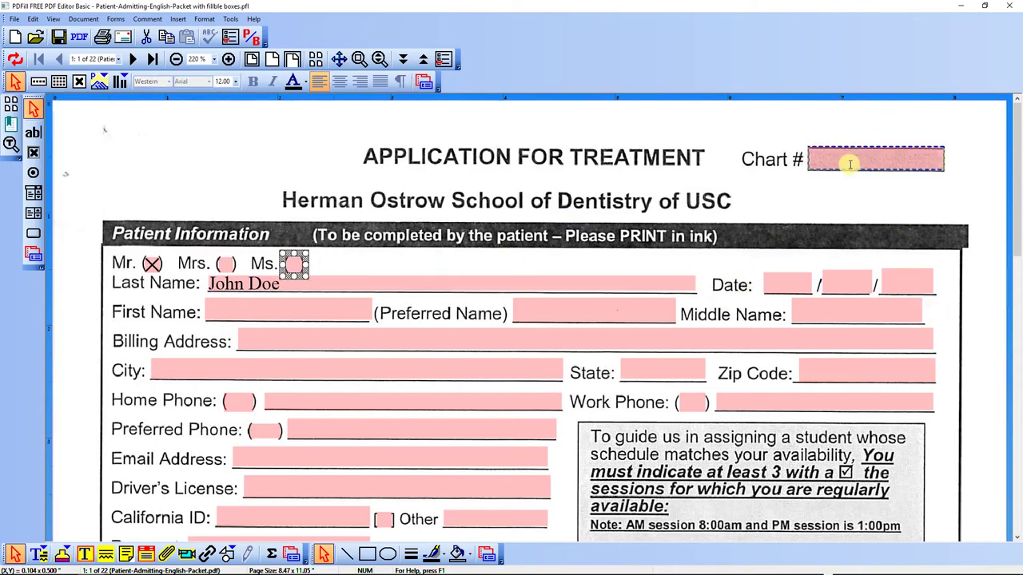
key(Tab)
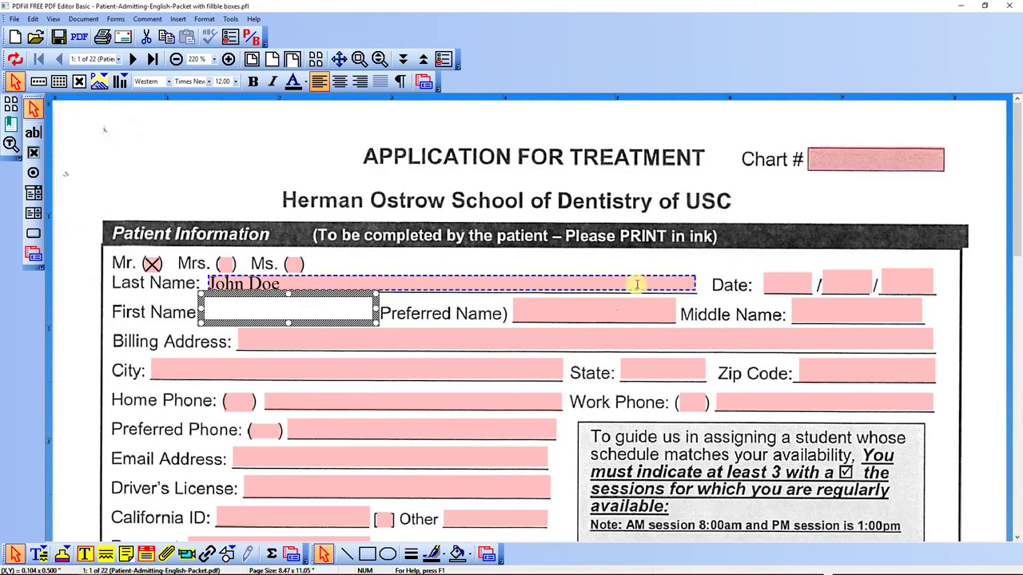
- Enter 08 in the date's month box and move to the day and year boxes
click(783, 281)
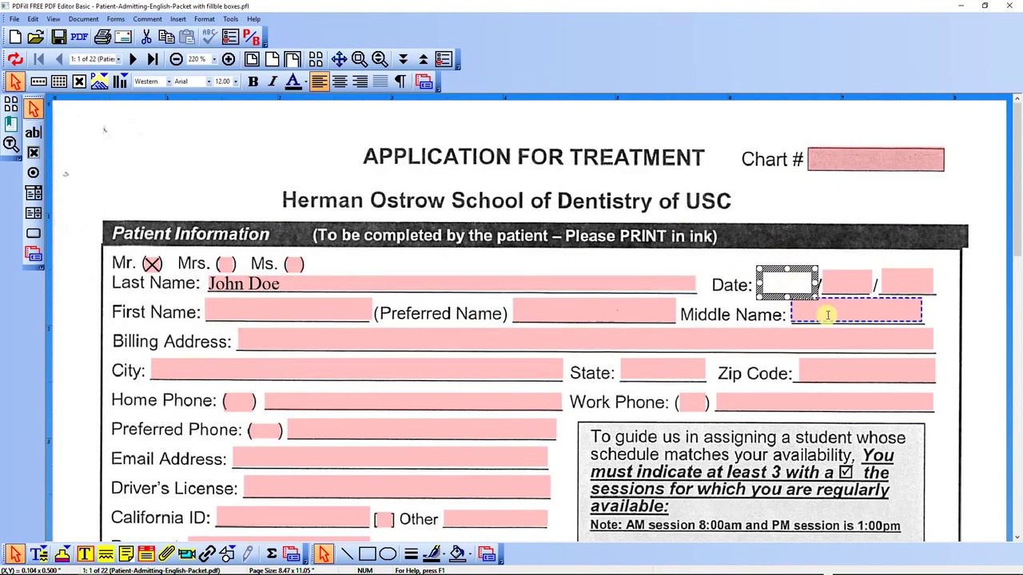
text(08)
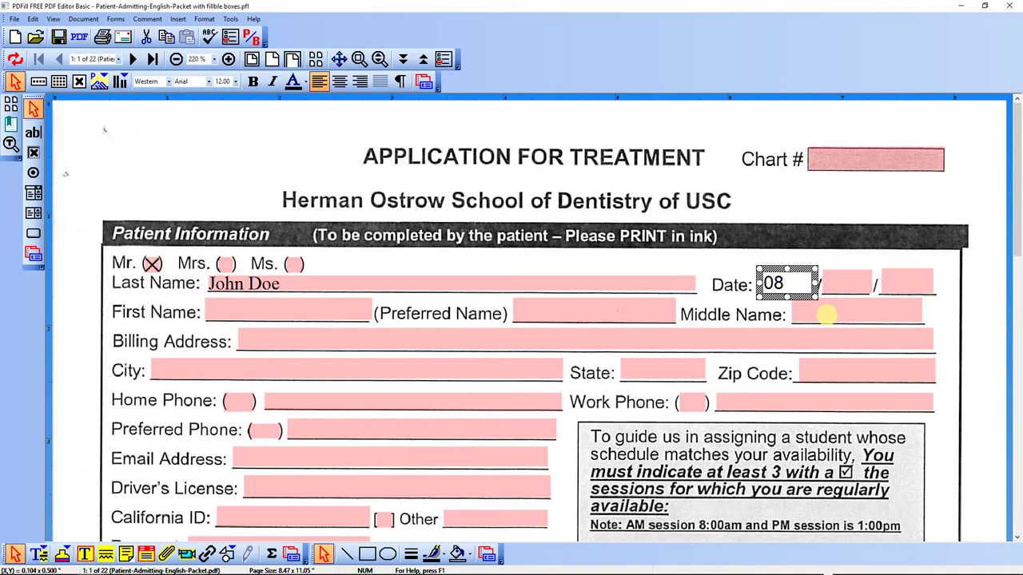
key(Tab)
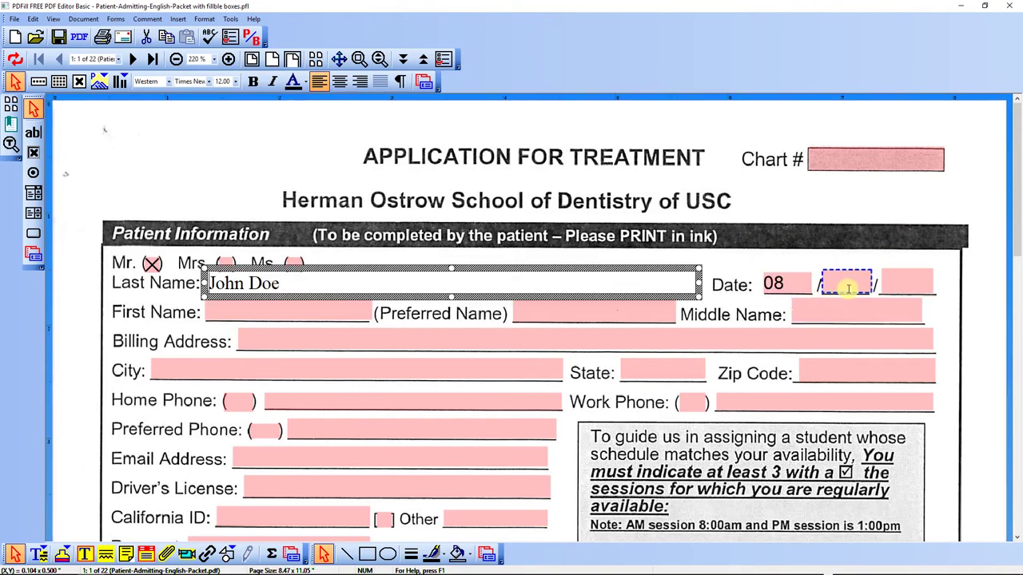
click(849, 282)
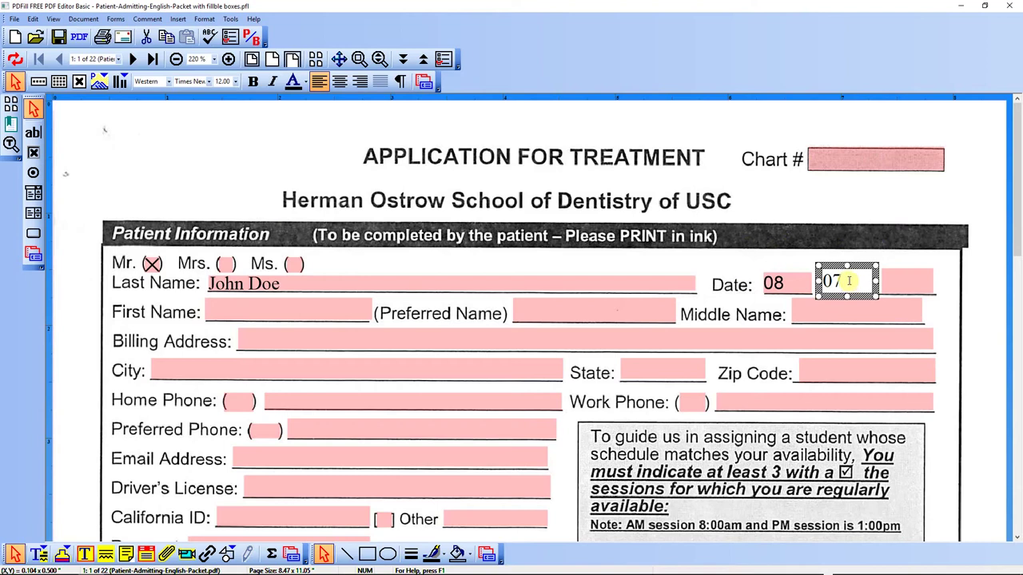
click(903, 286)
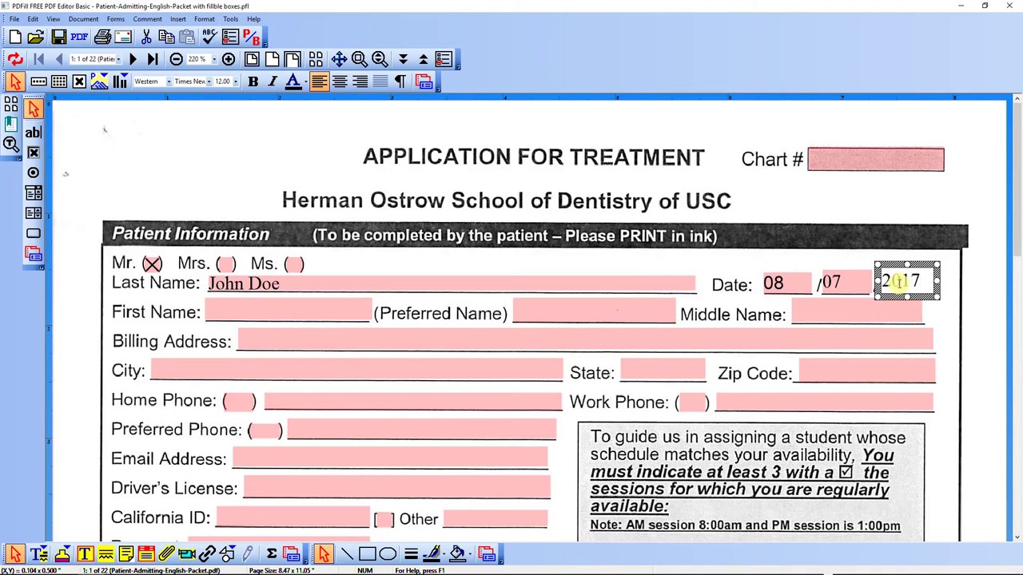
- Remove the mistakenly entered first name from the Last Name field, leaving only the surname
click(294, 286)
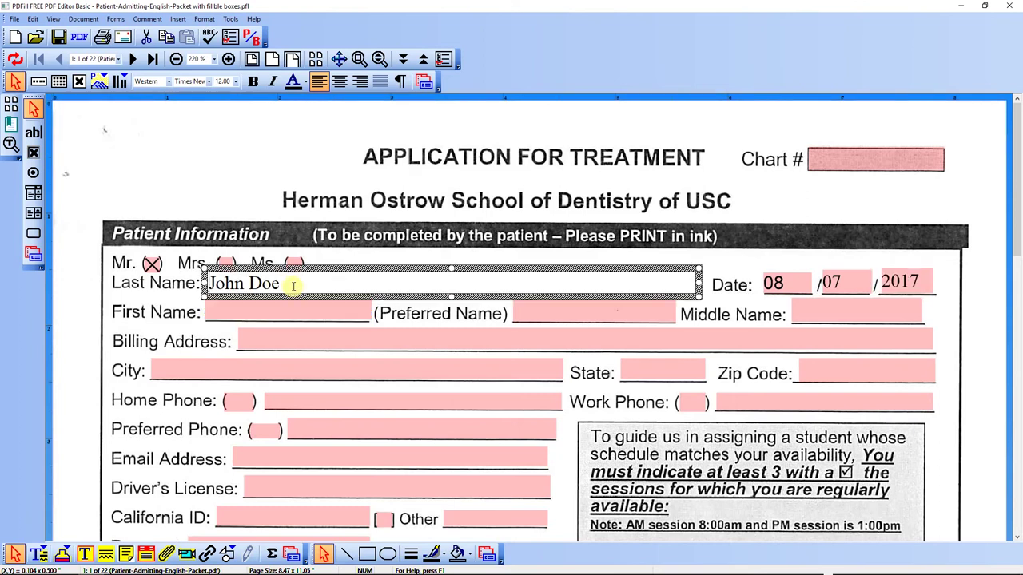
drag(248, 285, 192, 283)
key(BackSpace)
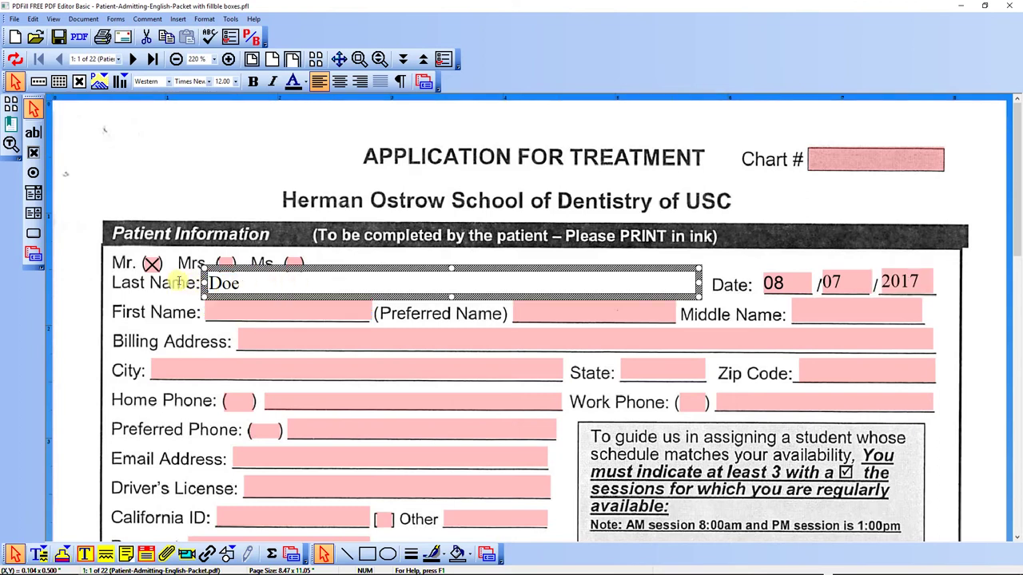
- Fill in the patient's first name, the billing address and the city
click(249, 311)
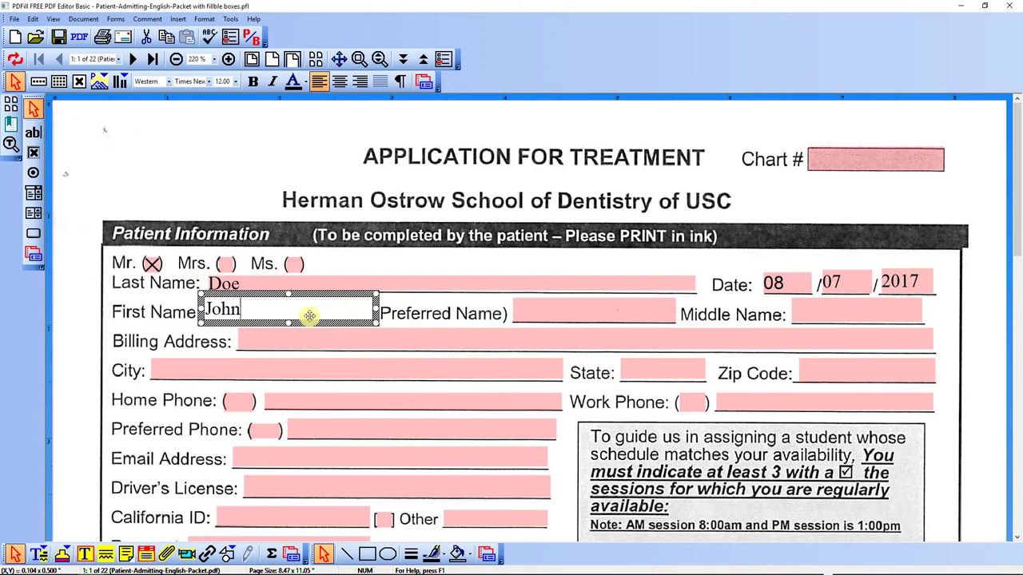
click(286, 338)
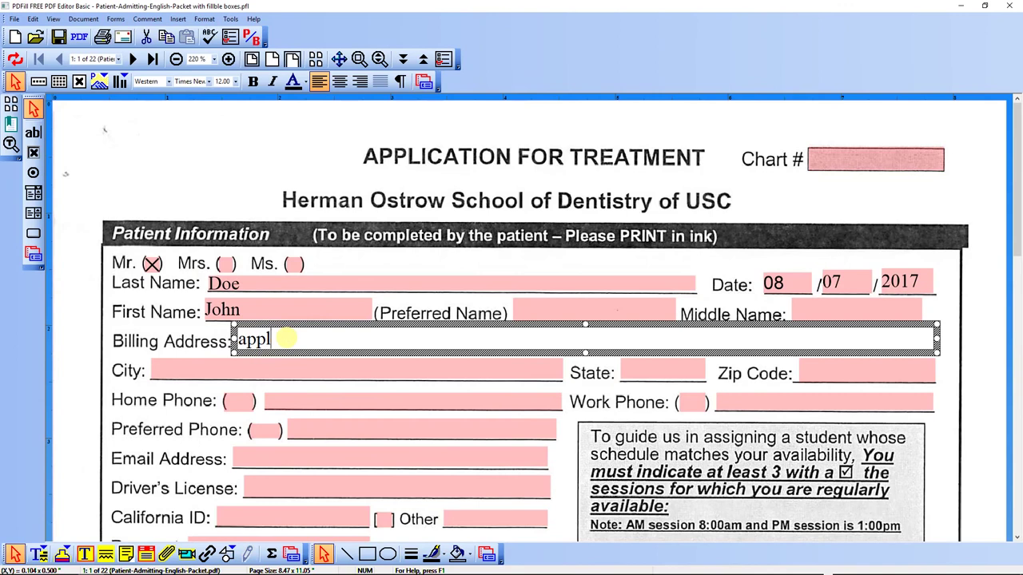
click(272, 367)
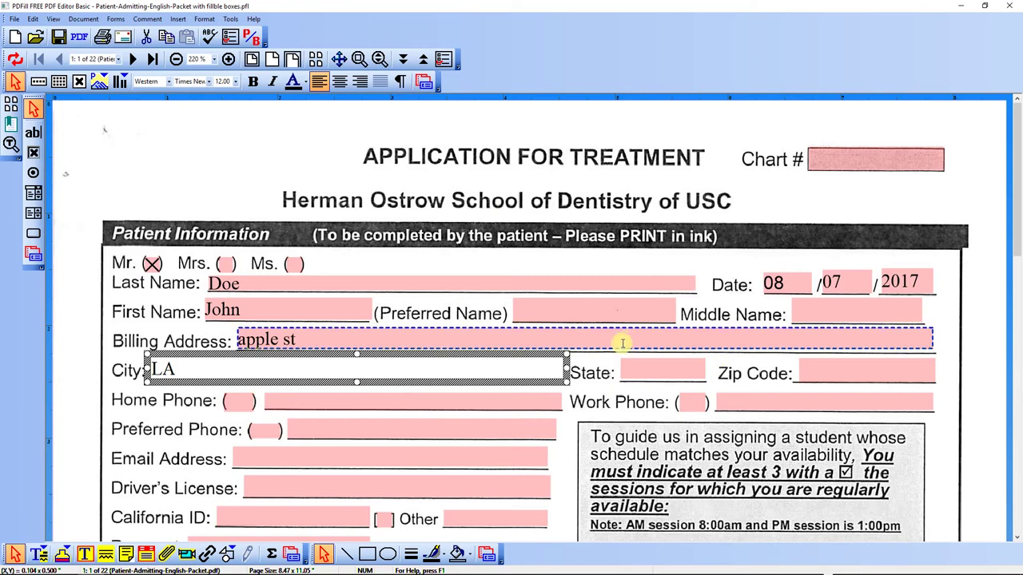
click(685, 363)
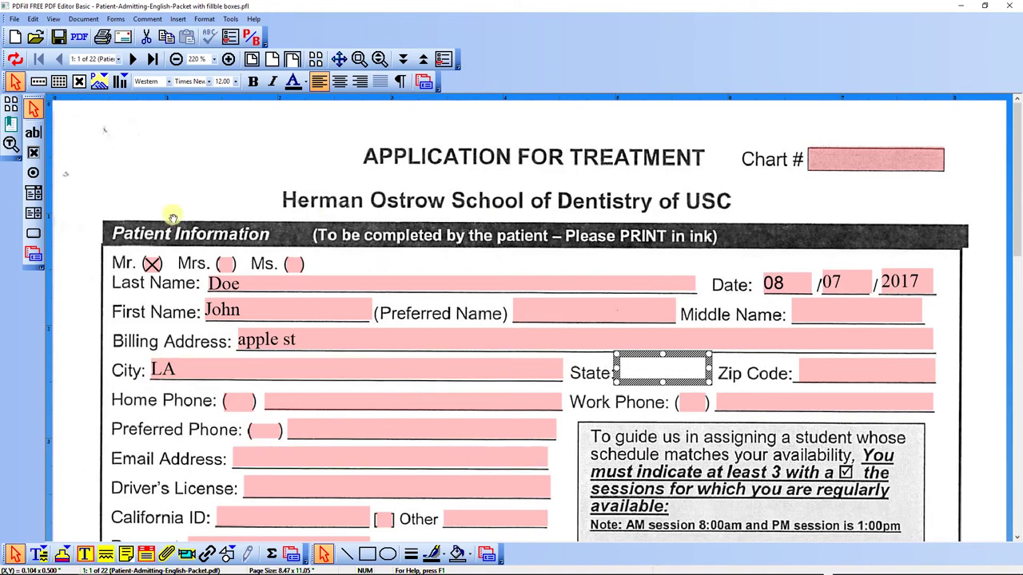
click(79, 38)
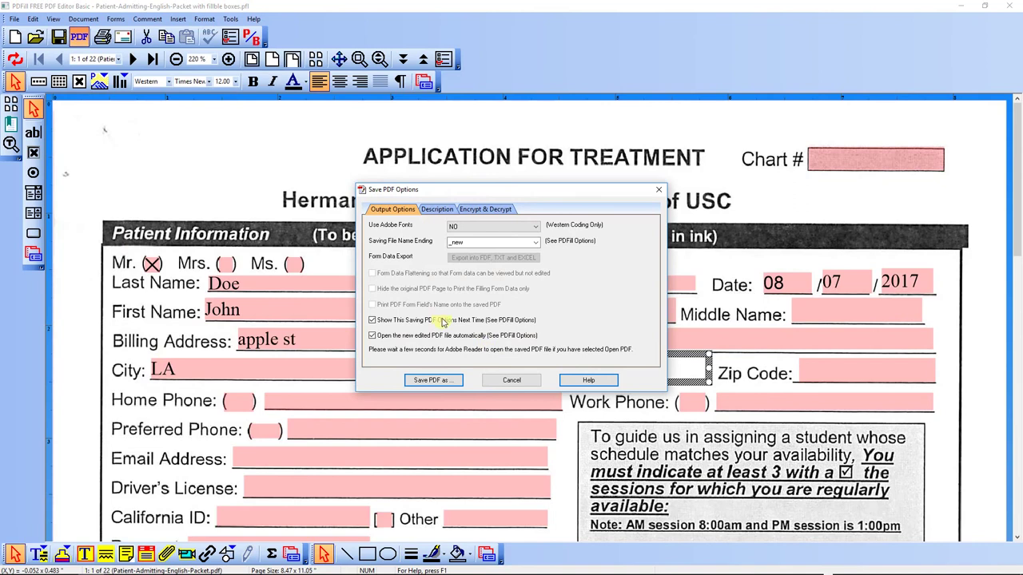
- Save the form in Documents as 'Patient-Admitting-English-Packet_new final.pdf' and open it in SumatraPDF
click(423, 381)
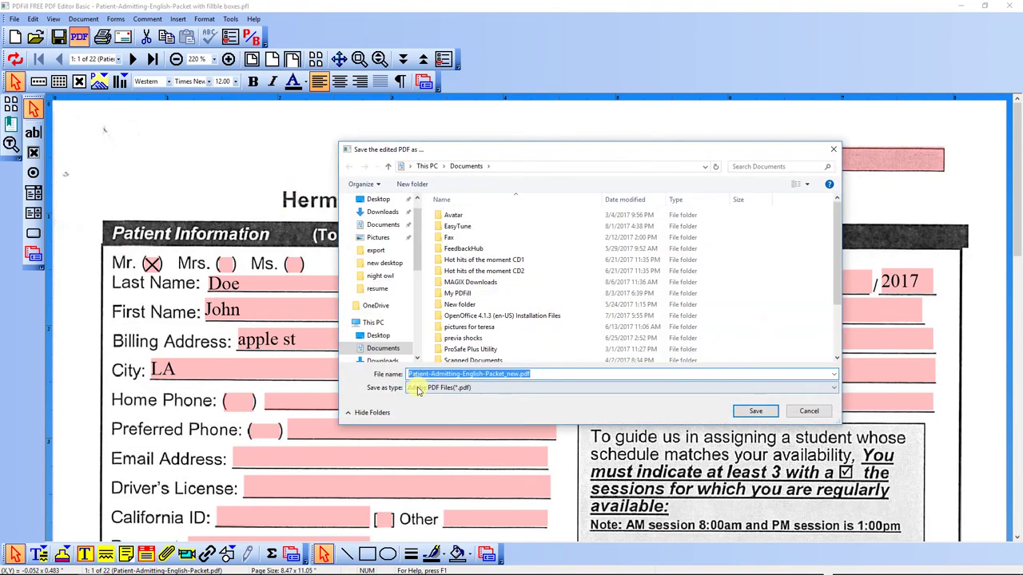
click(519, 374)
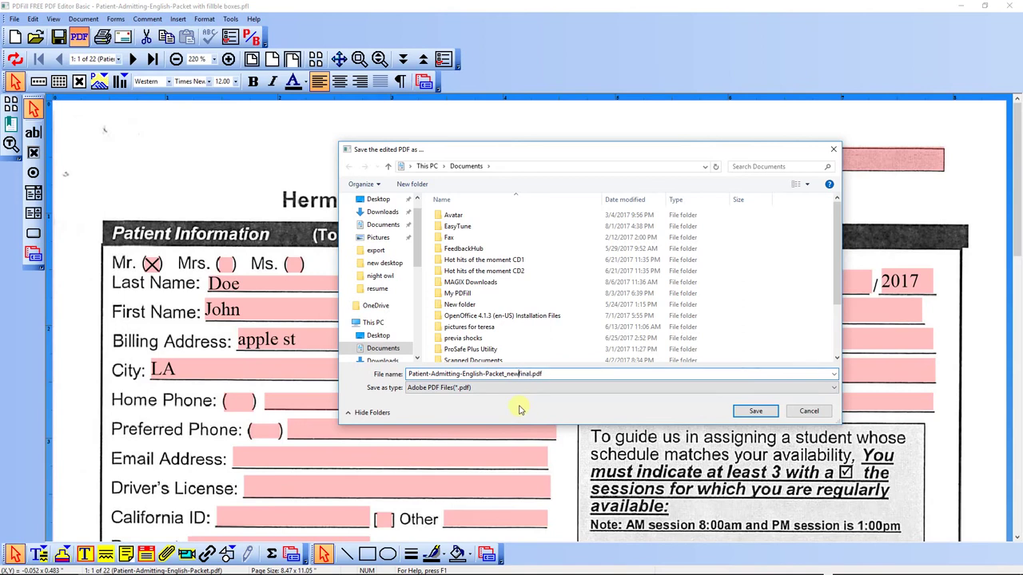
click(761, 412)
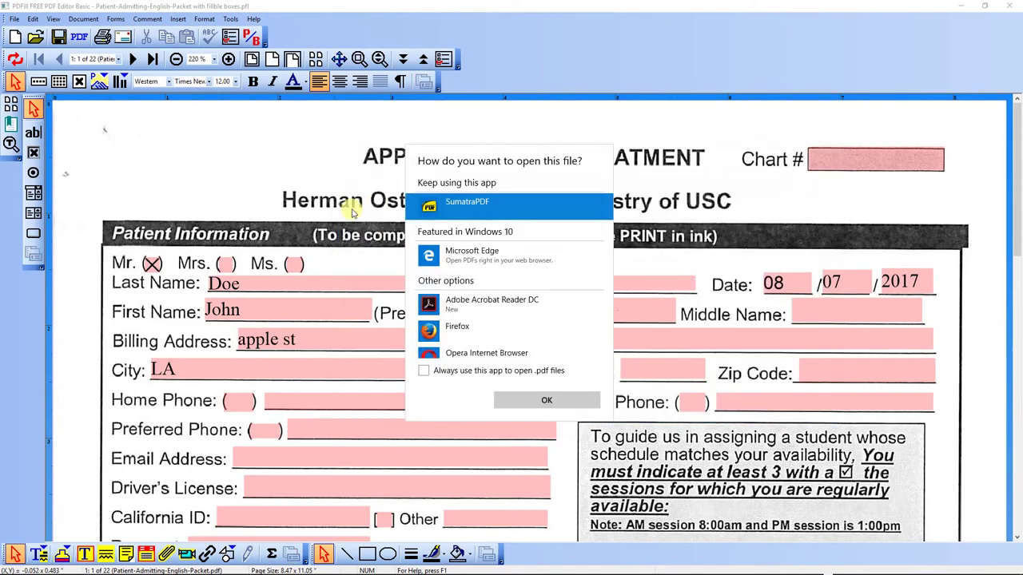
double_click(467, 204)
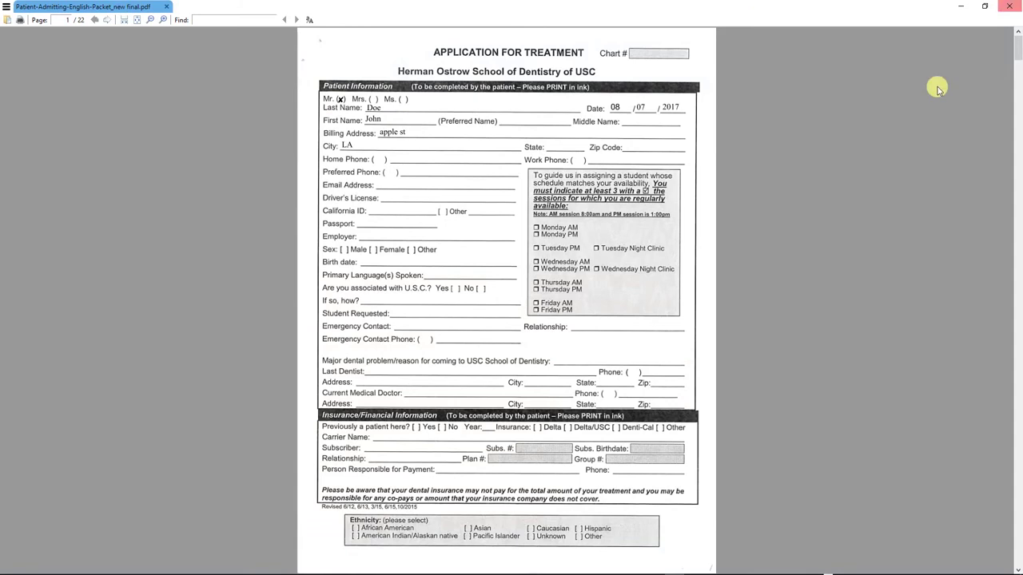
- Close SumatraPDF after checking the saved form's filled fields
click(1015, 7)
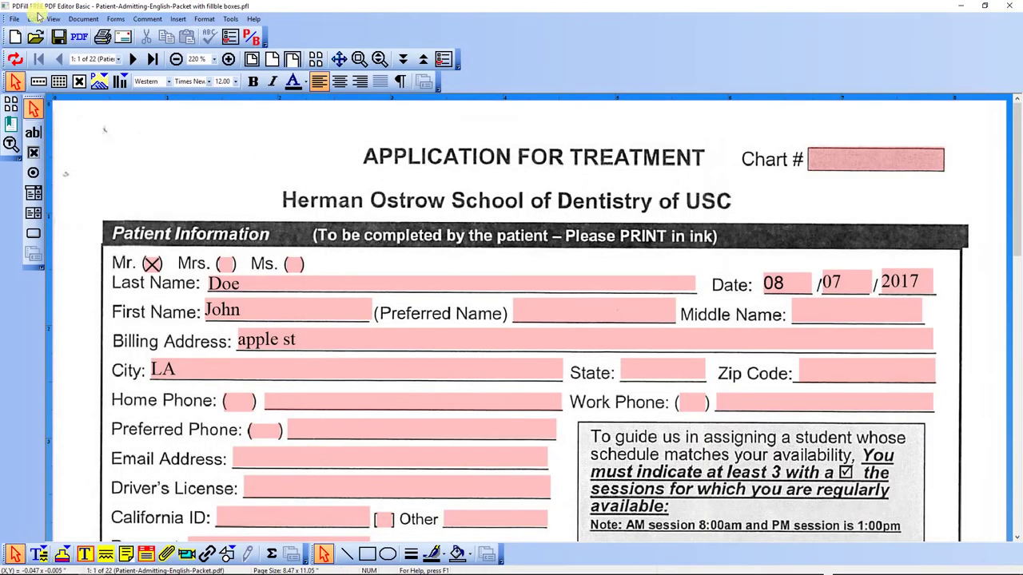
- Look over the State, Billing Address and Home Phone fields, then restore the editor window down
click(647, 363)
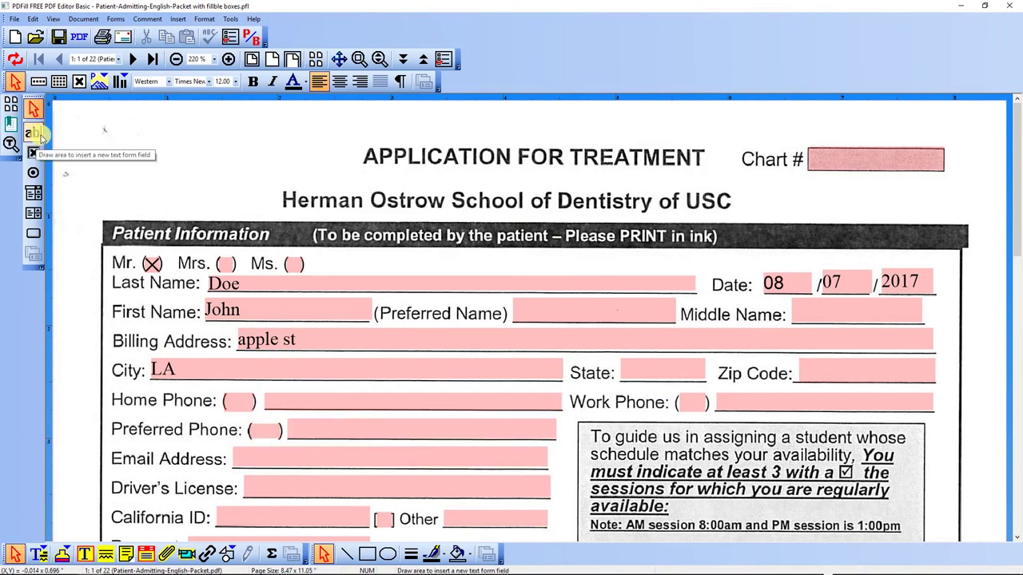
drag(1018, 226, 1017, 152)
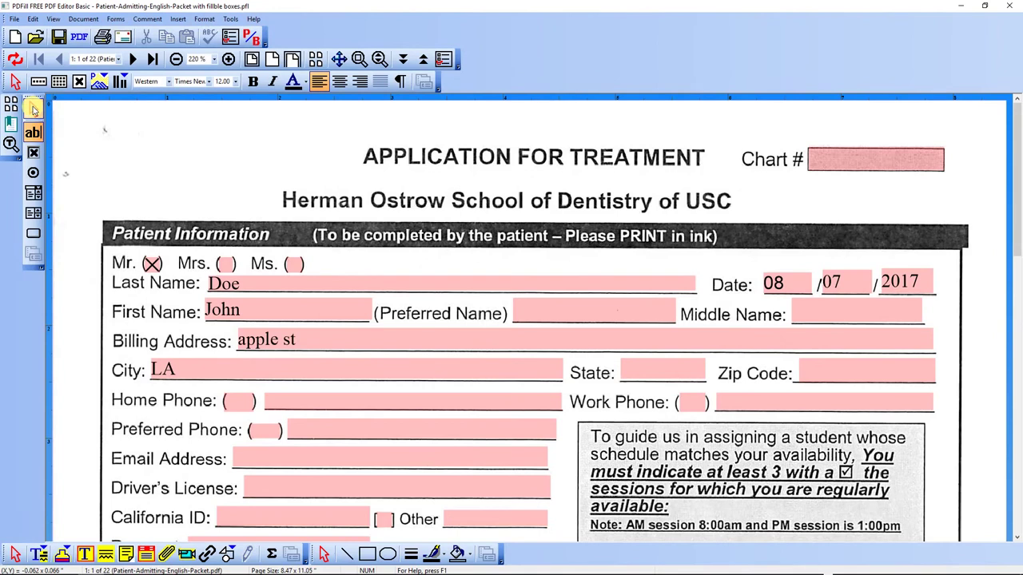
click(34, 109)
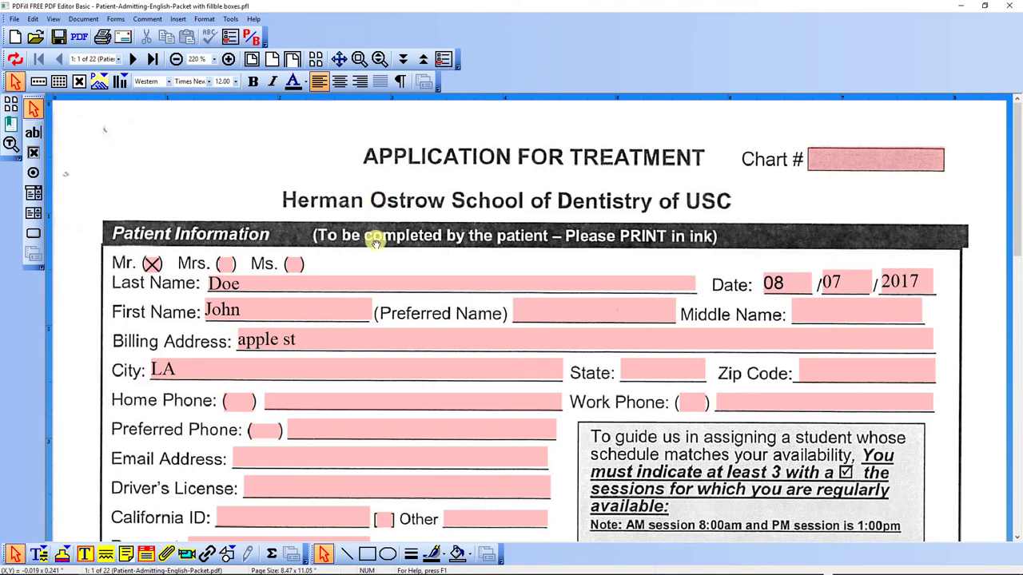
click(434, 352)
click(186, 261)
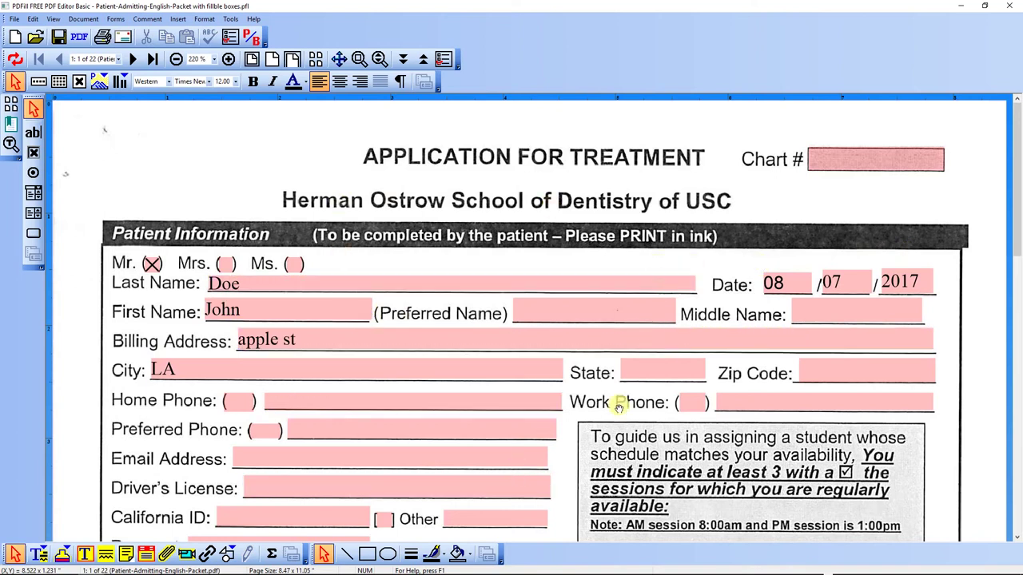
mouse_move(1020, 177)
mouse_down()
mouse_move(1019, 417)
mouse_move(1019, 177)
mouse_up()
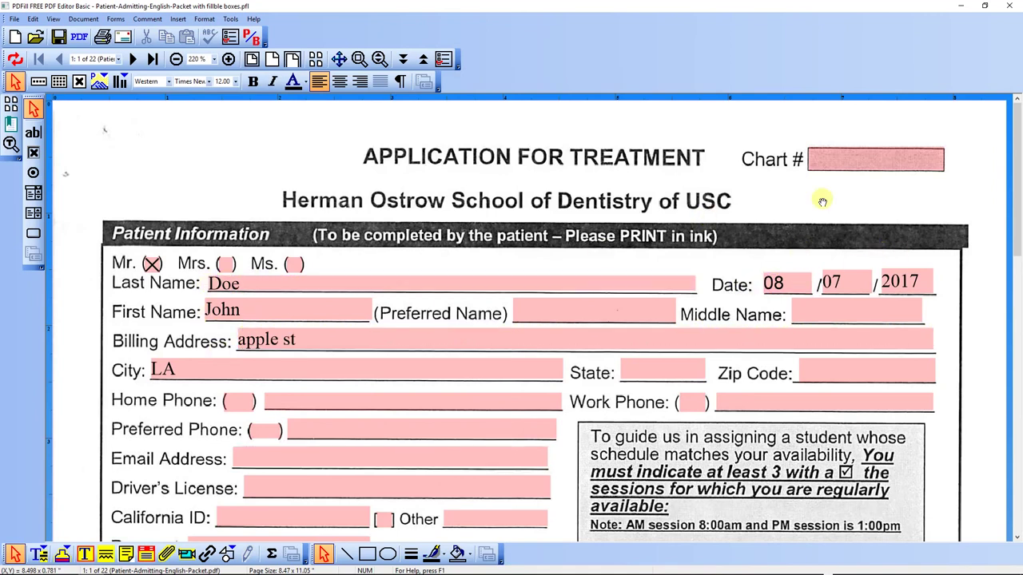
drag(1015, 188, 1017, 112)
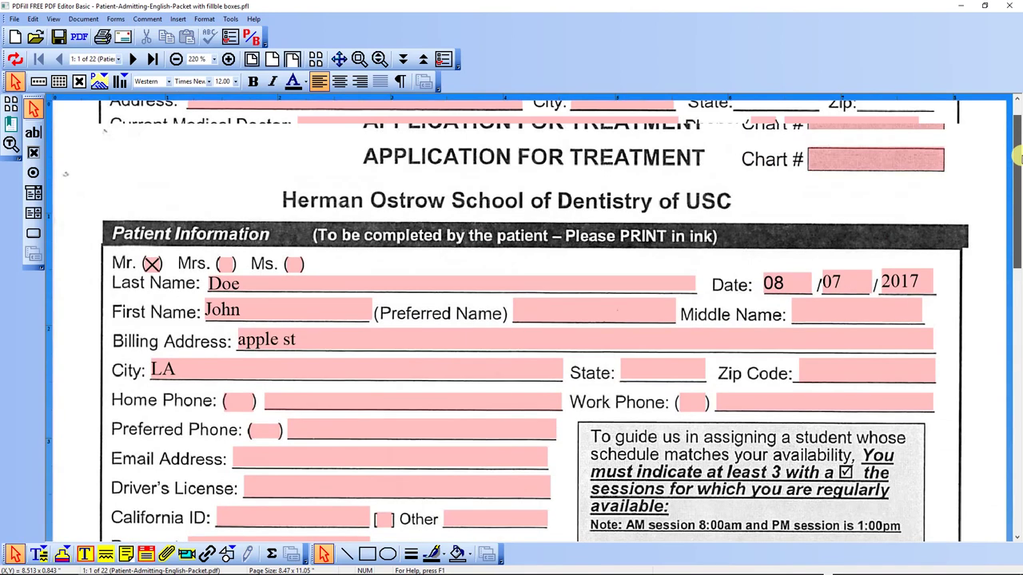
click(513, 398)
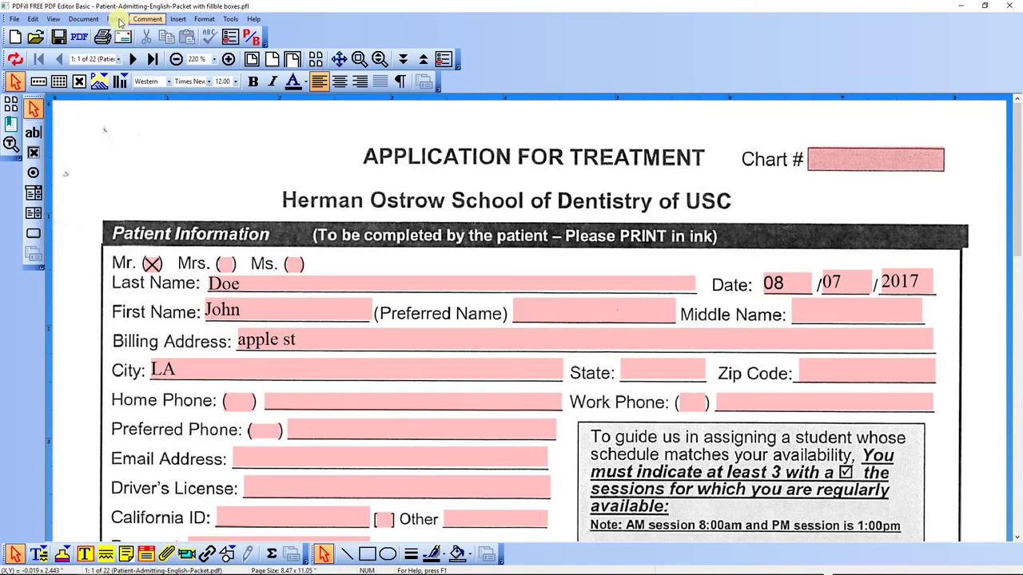
click(984, 6)
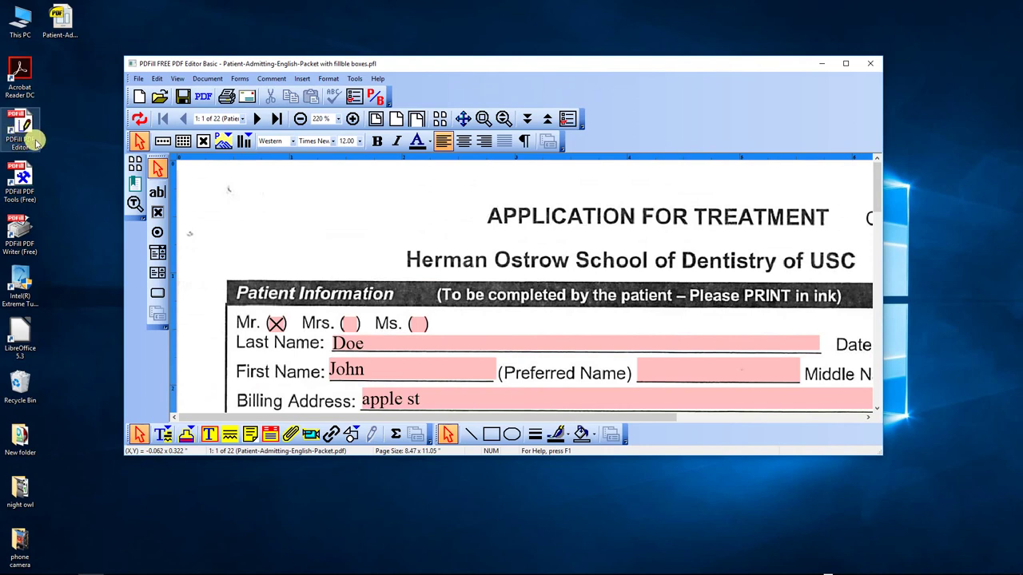
- Maximize the PDFill window, select Billing Address, then restore the window down again
click(845, 68)
click(705, 332)
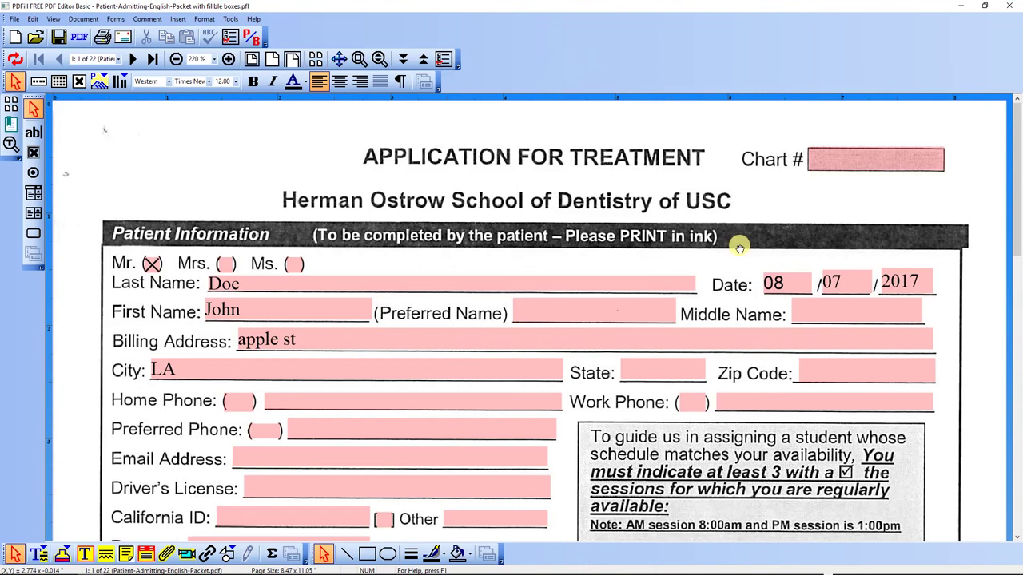
click(984, 6)
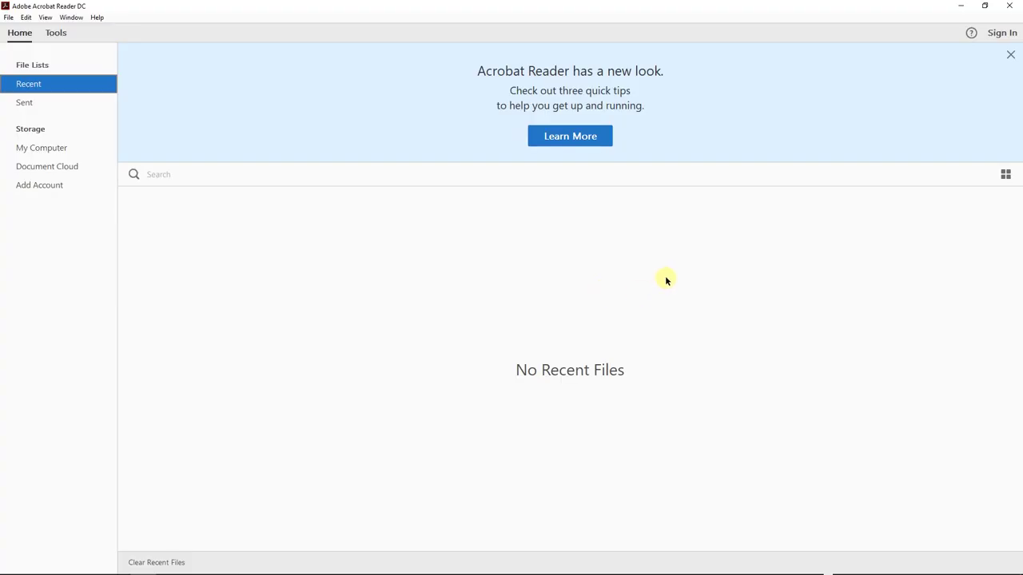
- Browse My Computer to Documents and open 'Patient-Admitting-English-Packet_new final.pdf' in Acrobat Reader
click(40, 148)
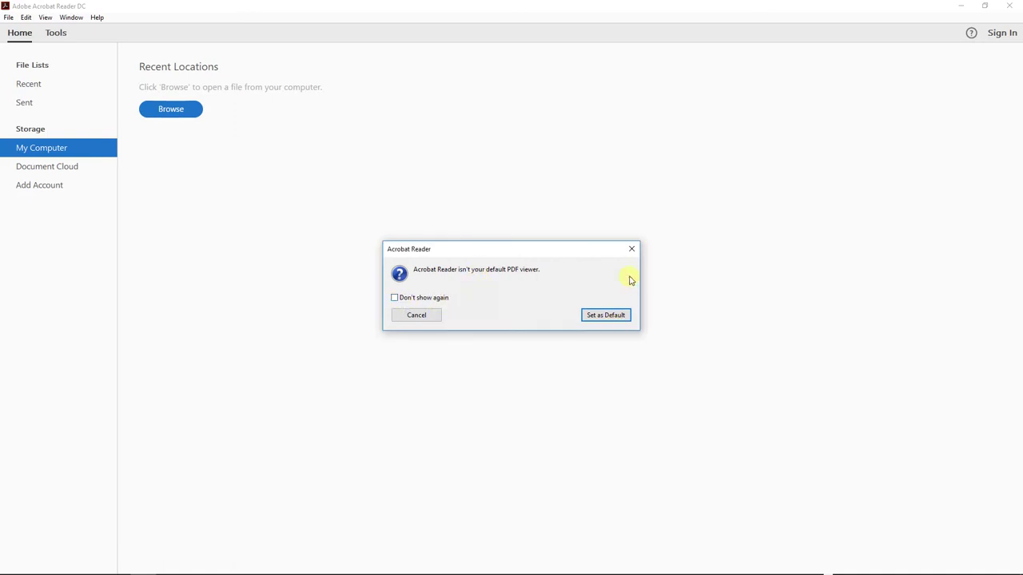
click(631, 249)
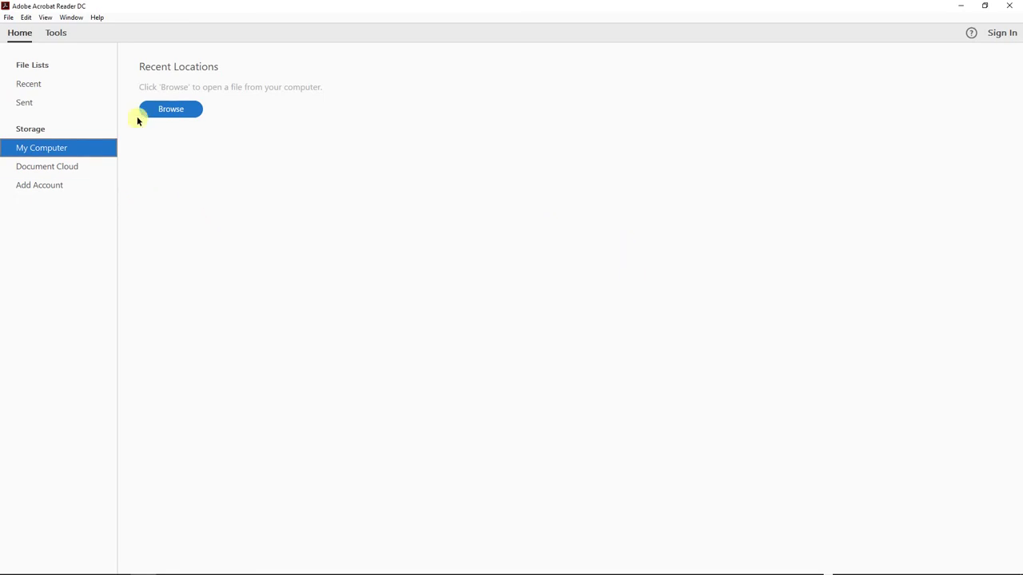
click(161, 108)
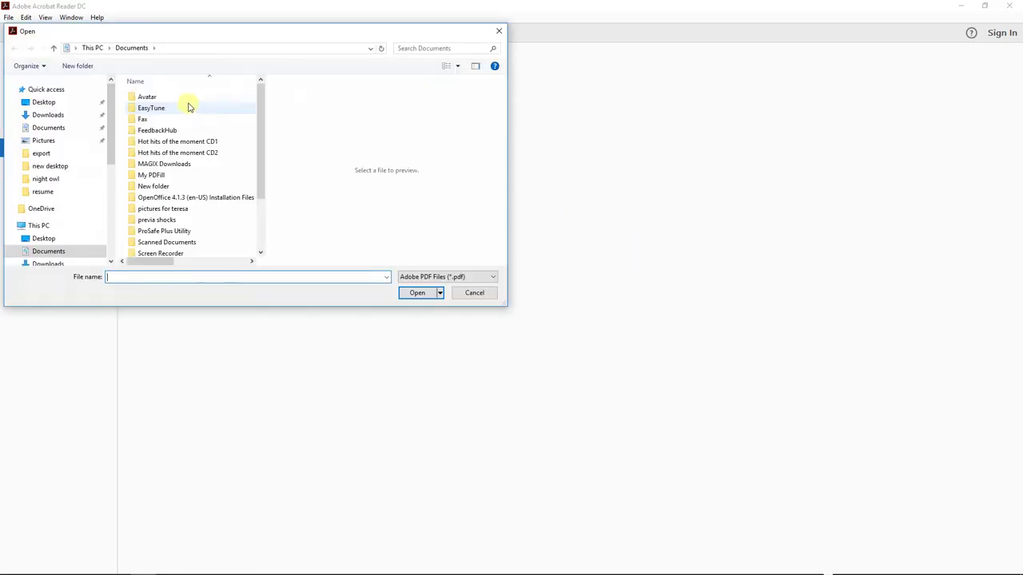
click(49, 128)
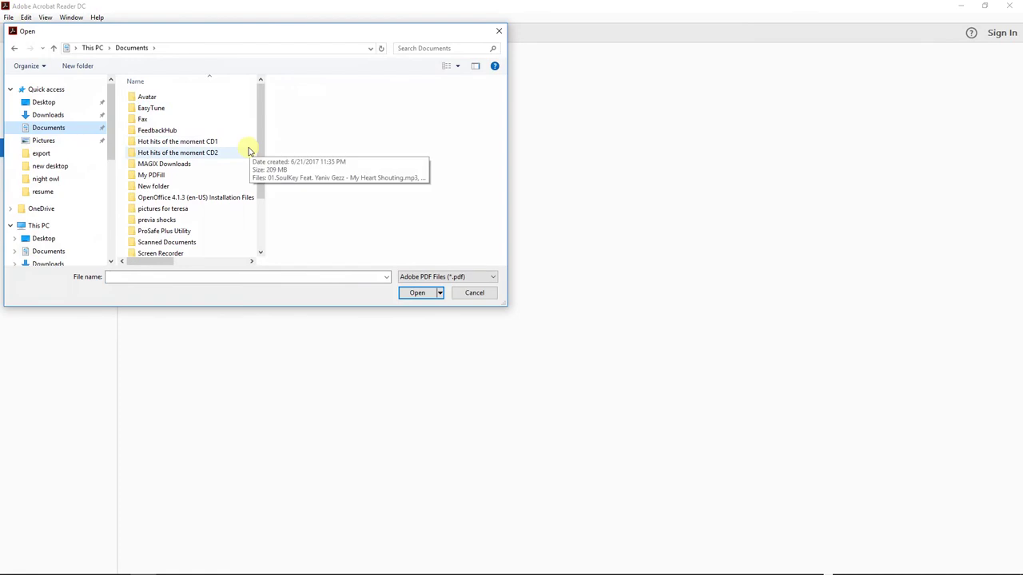
mouse_move(479, 568)
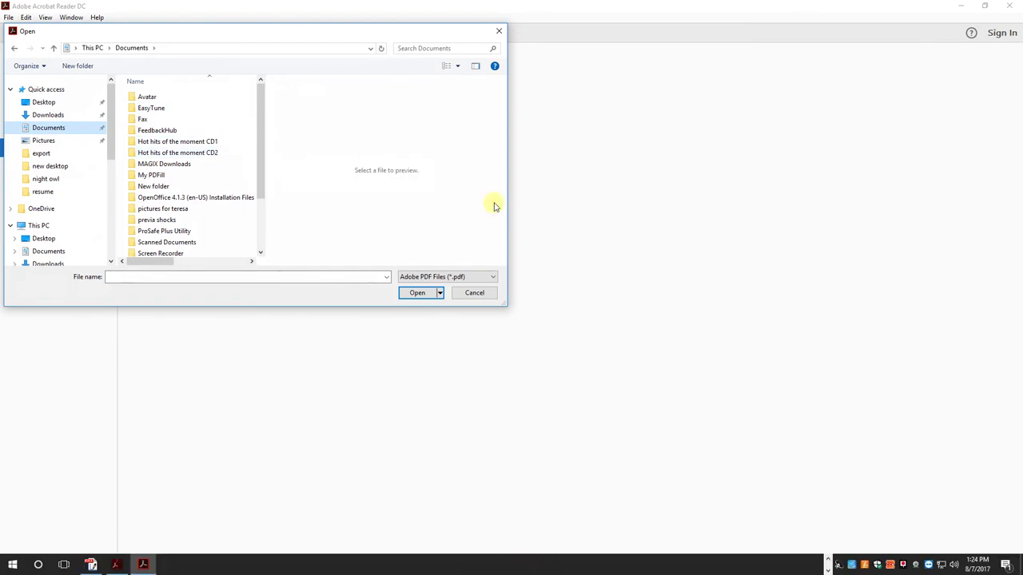
scroll(253, 226, down, 2)
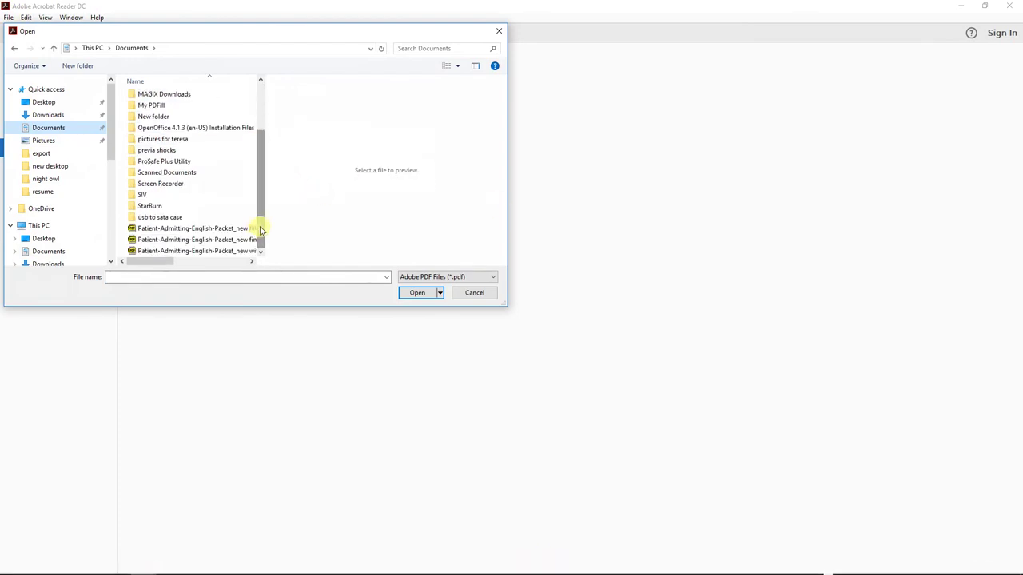
drag(264, 232, 342, 230)
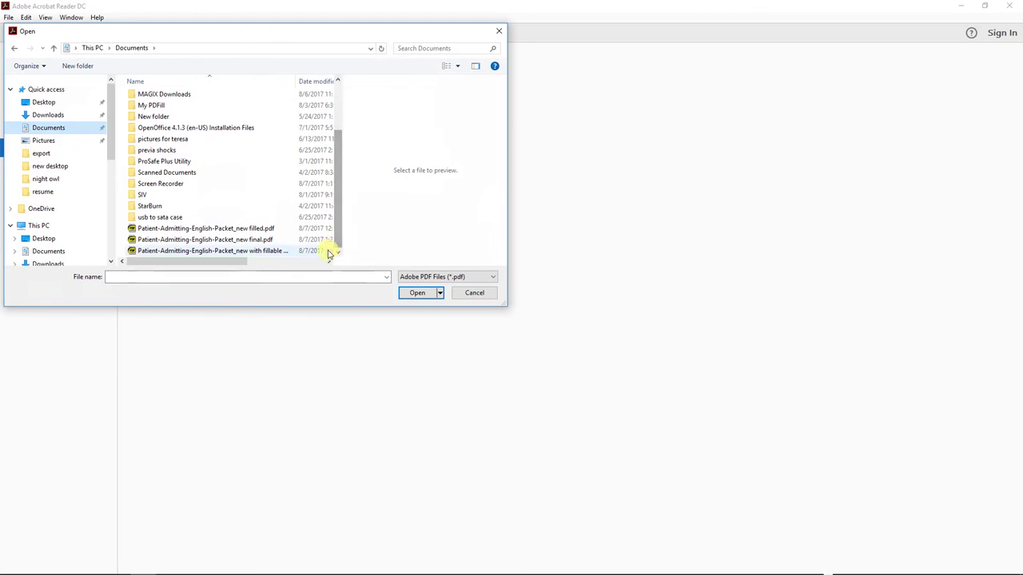
double_click(258, 239)
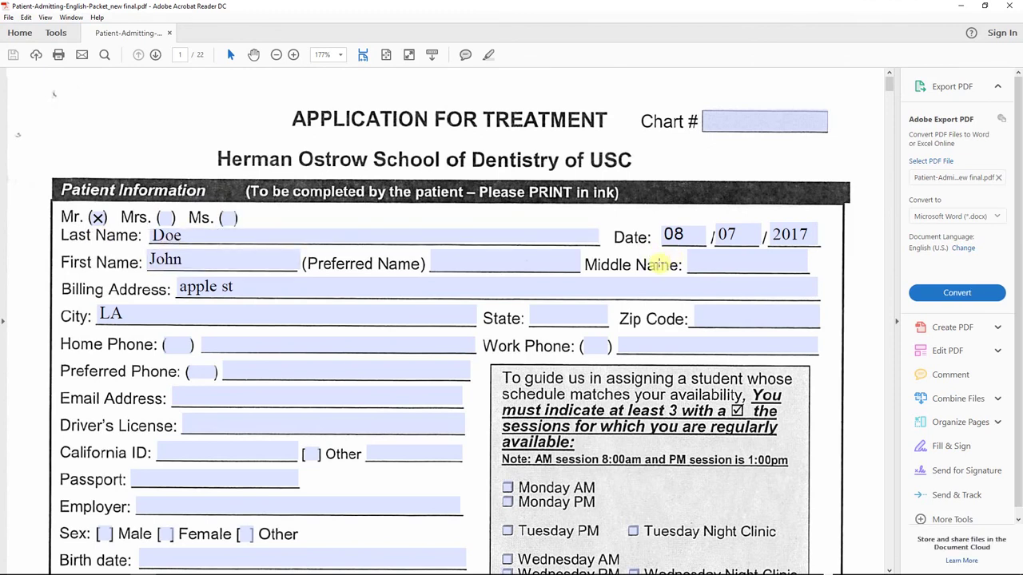
- Expand Edit PDF in the Tools pane, then close Acrobat Reader
click(995, 351)
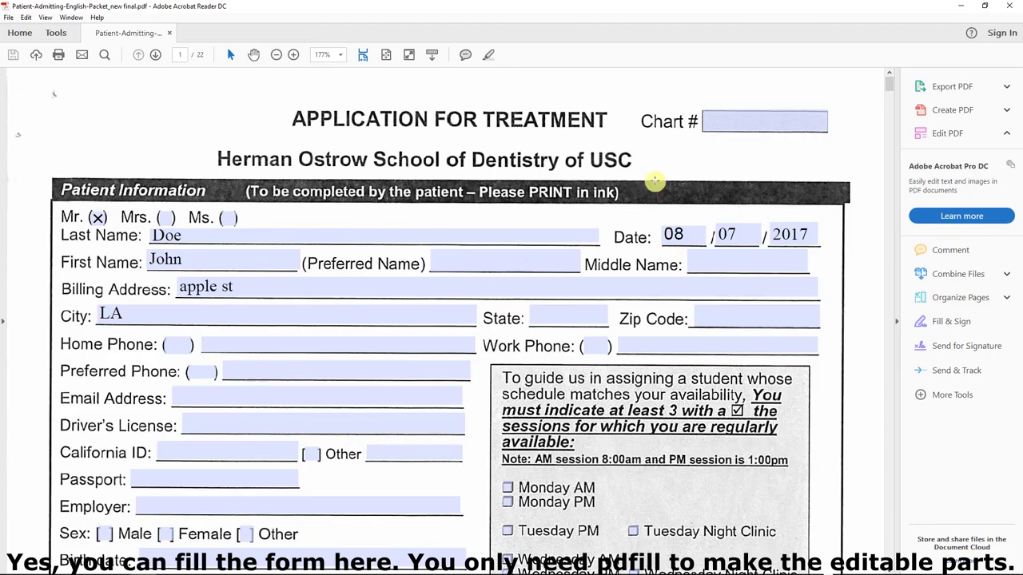
click(1017, 6)
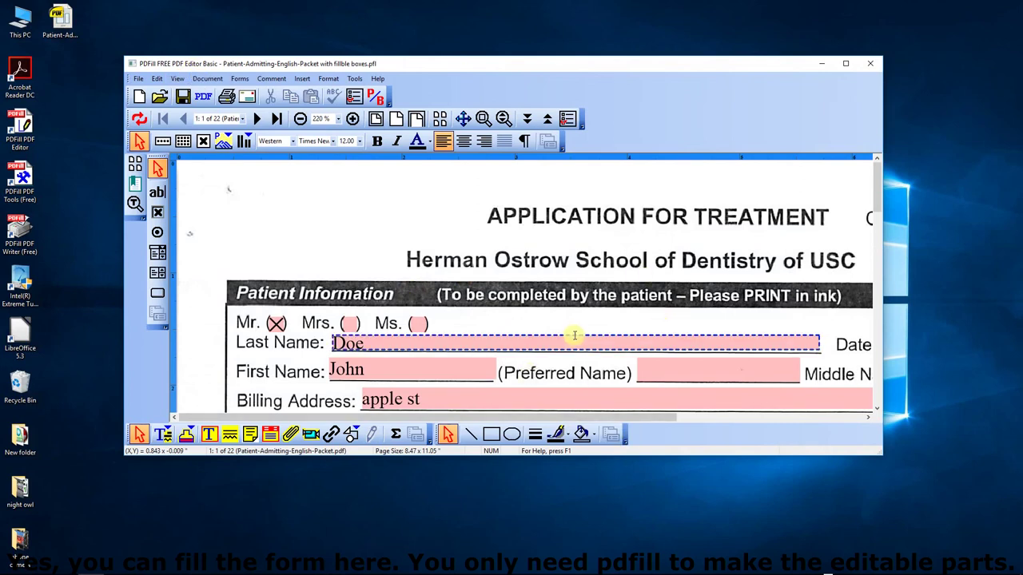
- Maximize PDFill, select the Billing Address field, then switch to the screen recorder
click(845, 63)
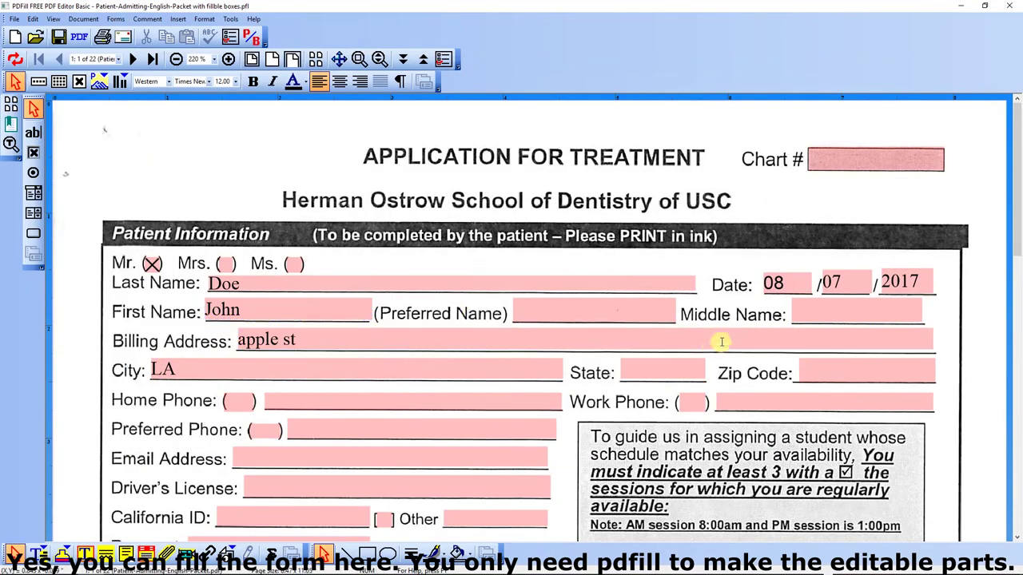
click(721, 342)
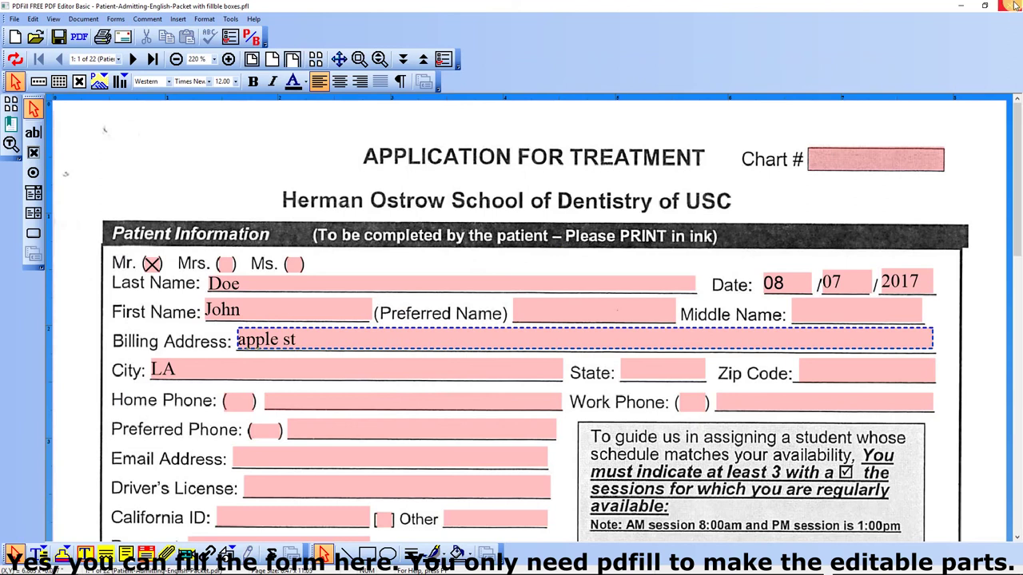
key(alt+Tab)
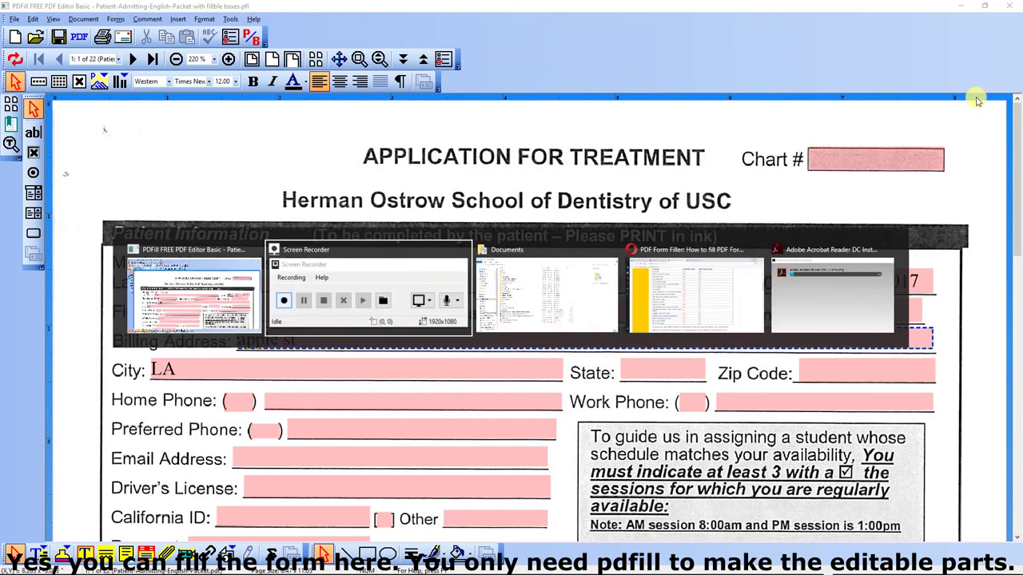